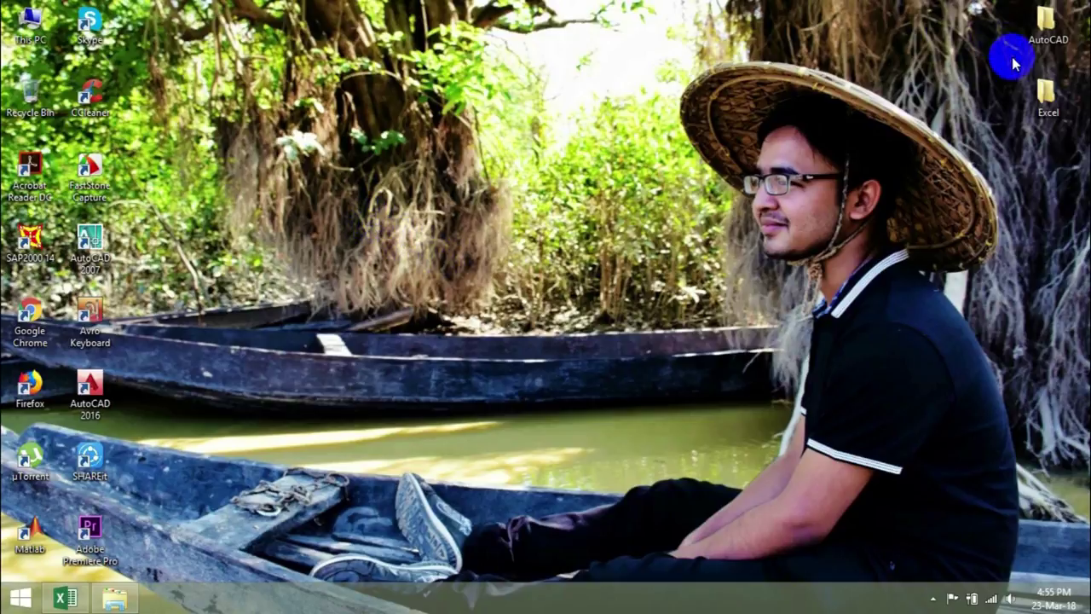
Step: Create a new Excel workbook named 6.xlsx in the Excel Bangla Tutorial folder and open it
double_click(1048, 94)
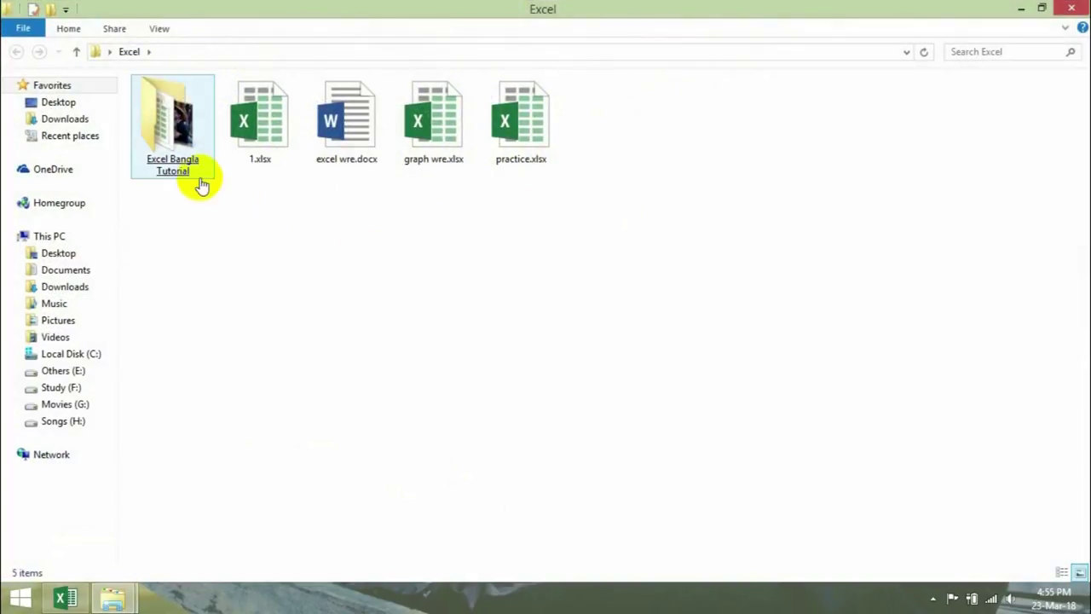
double_click(195, 177)
right_click(701, 199)
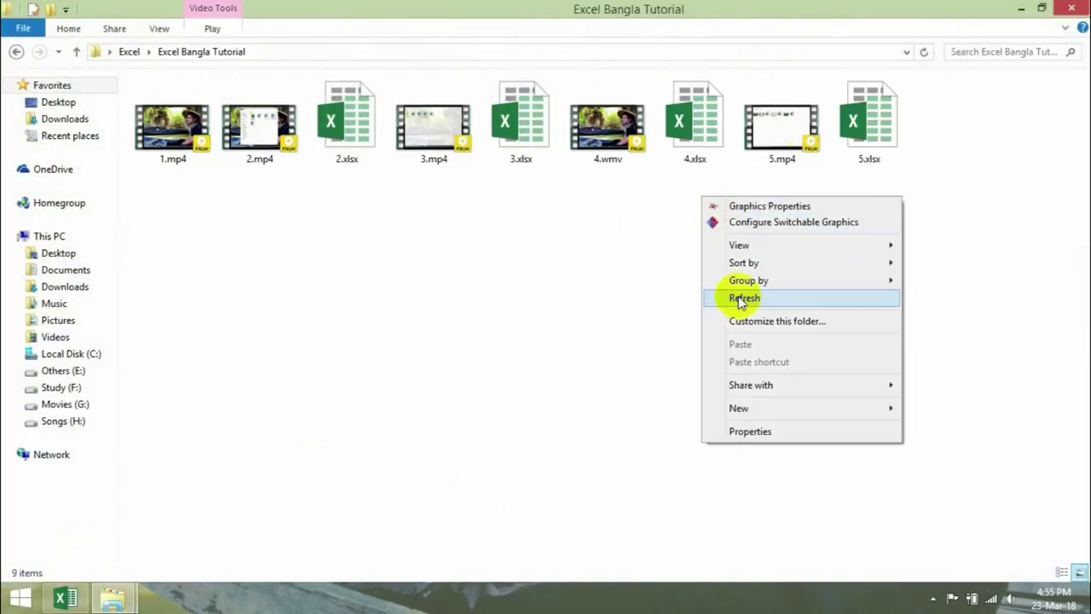
mouse_move(761, 411)
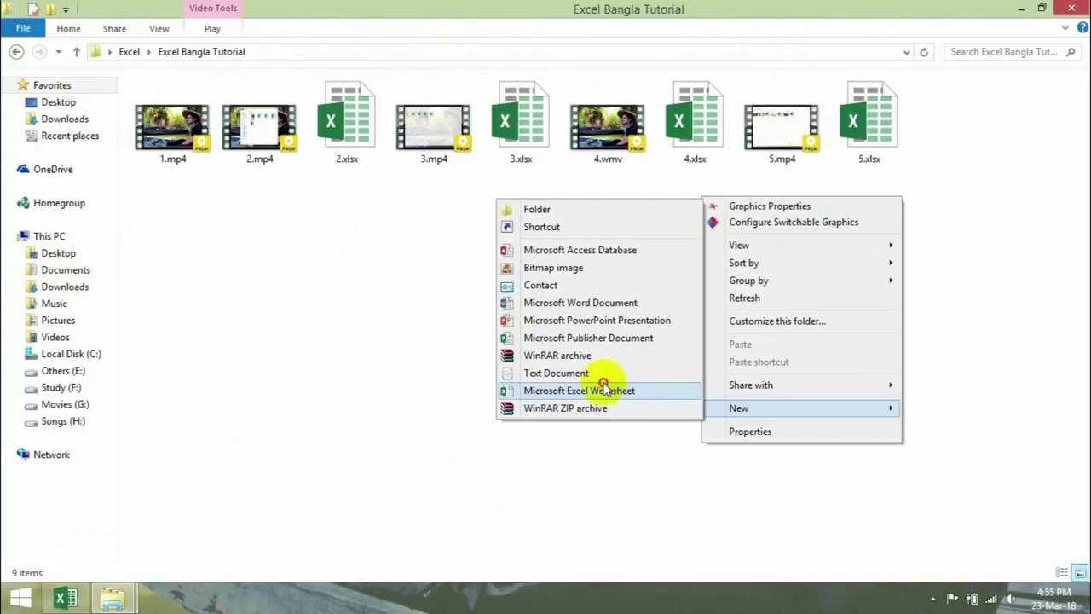
left_click(568, 390)
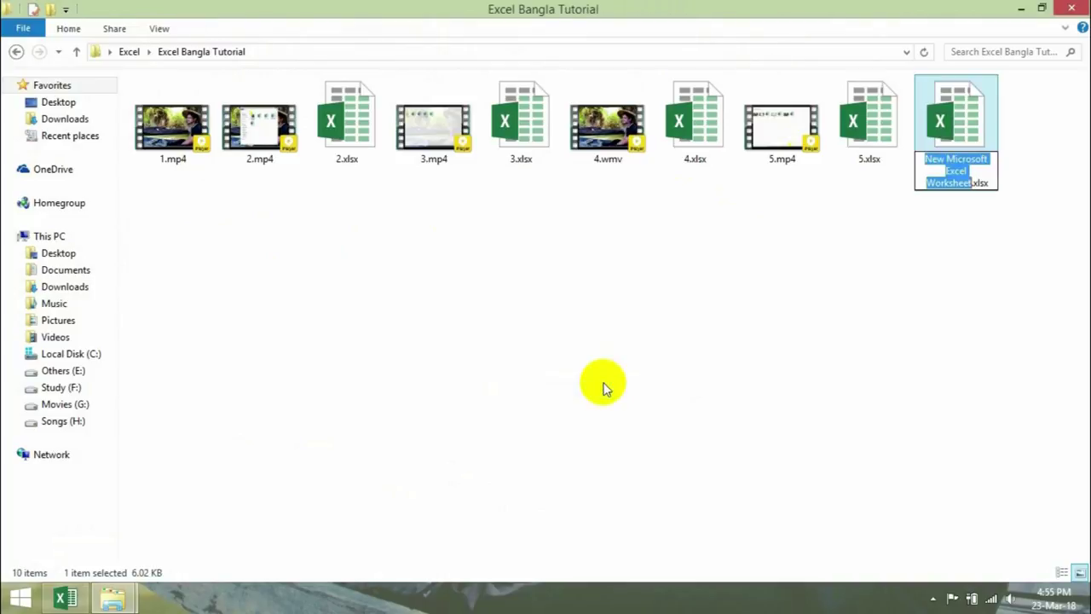
type("6")
key("Return")
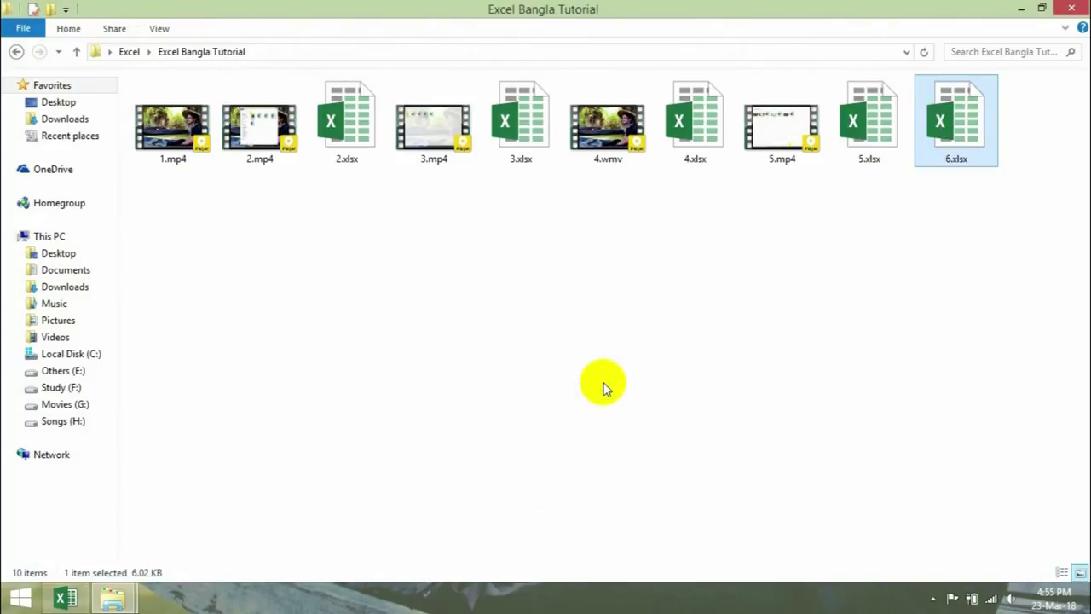
double_click(943, 143)
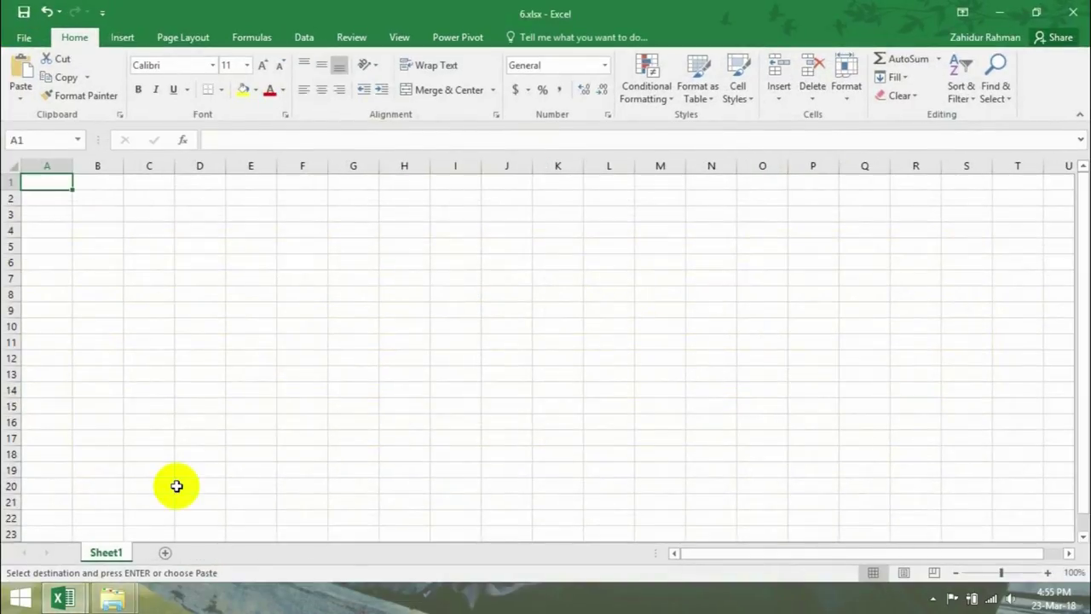
Step: Paste the 15-student marks table at D6 and begin the Serial No heading in D5
left_click(207, 258)
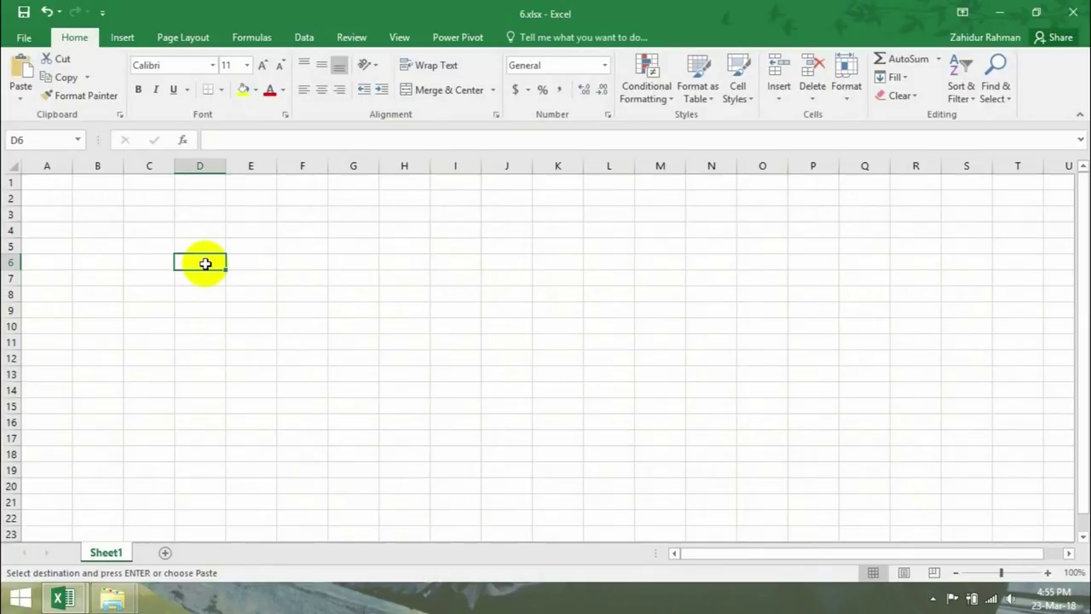
key("ctrl+v")
left_click(224, 245)
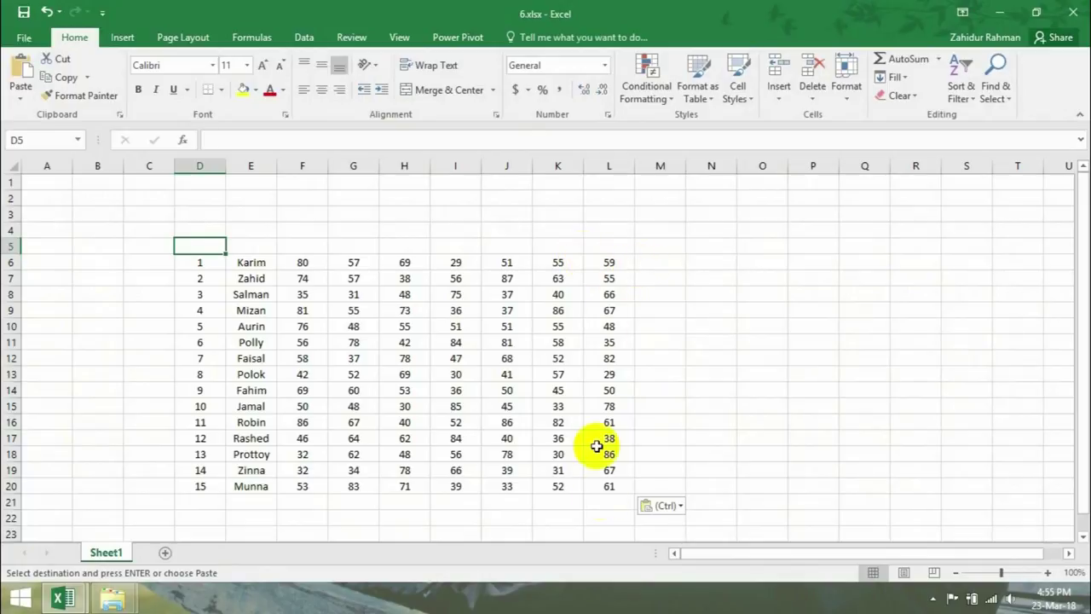
double_click(214, 244)
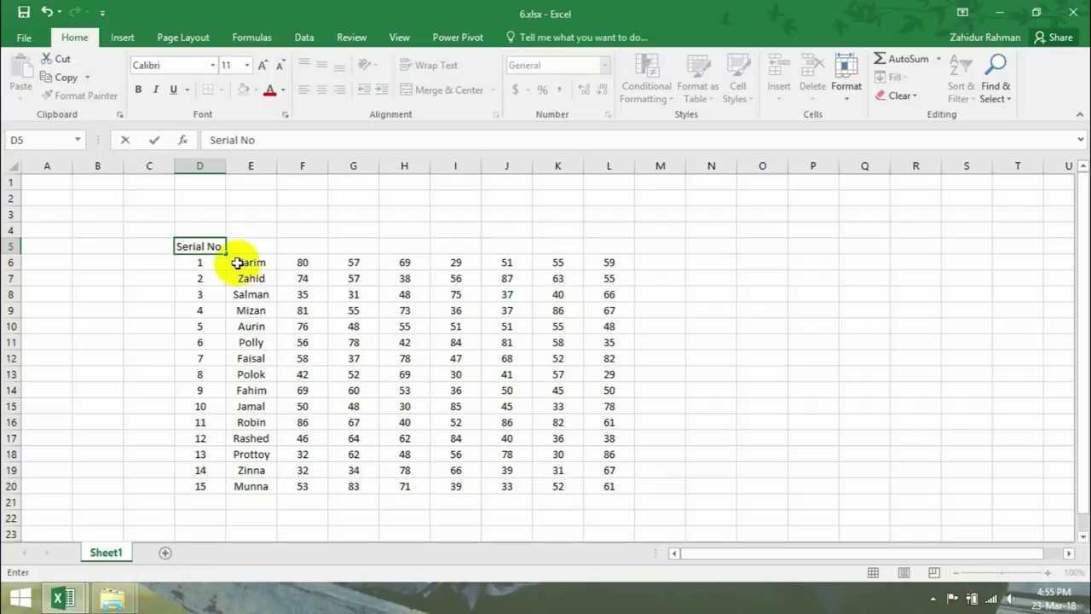
Step: Enter the Student's Name heading in E5 and widen column E
left_click(245, 246)
type("S")
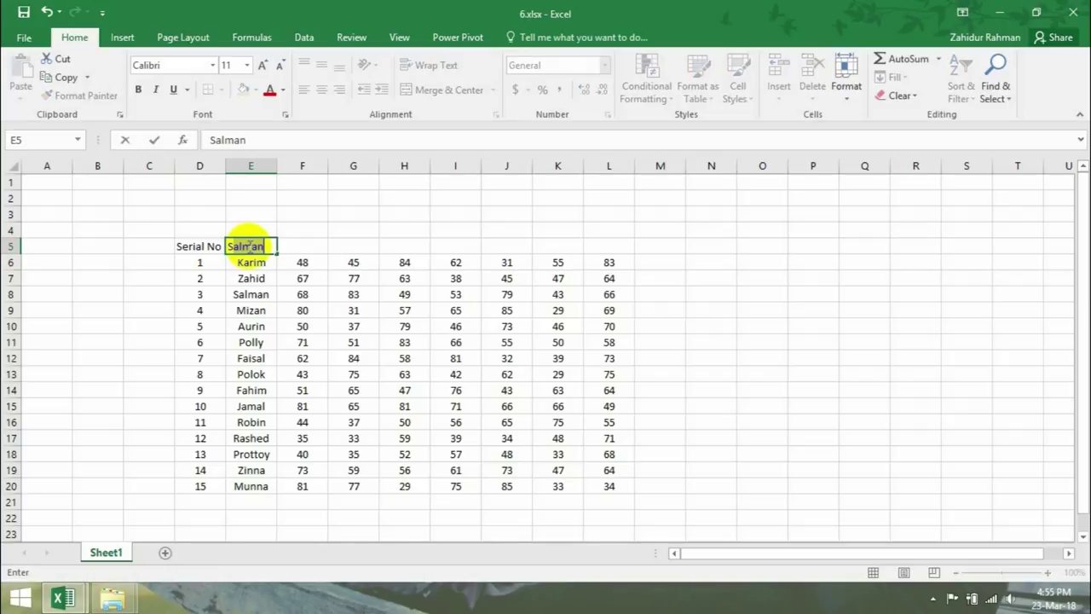
type("tudent's Name")
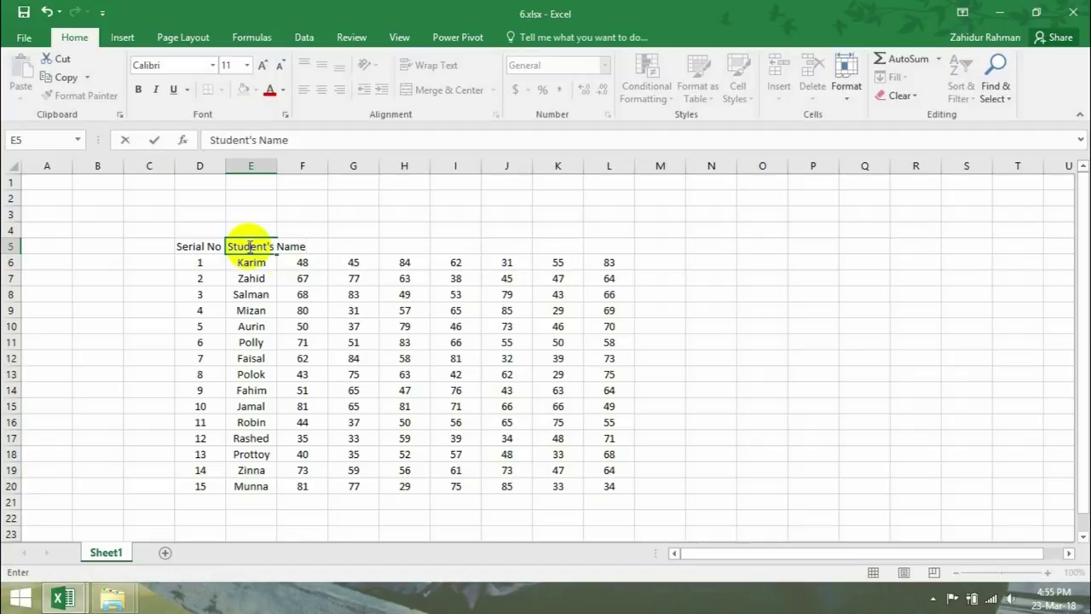
left_click(349, 244)
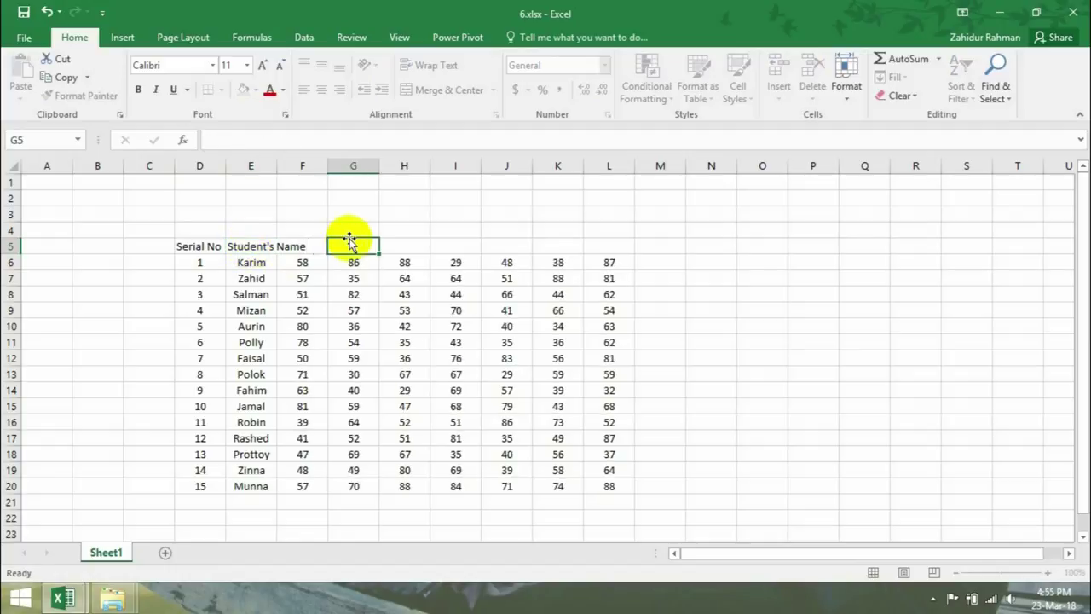
left_click(315, 244)
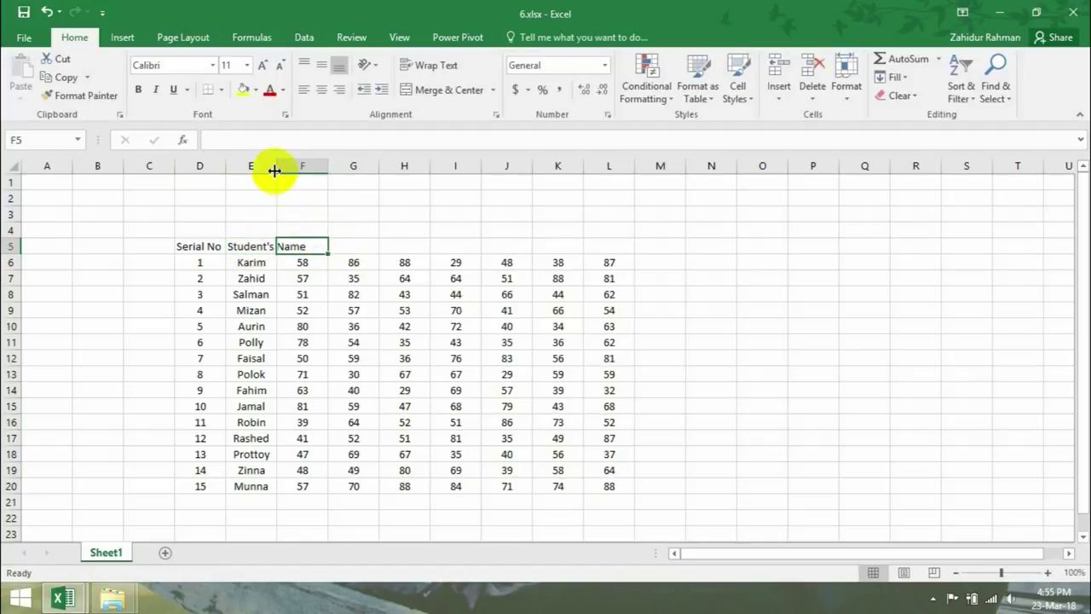
left_click_drag(277, 166, 307, 171)
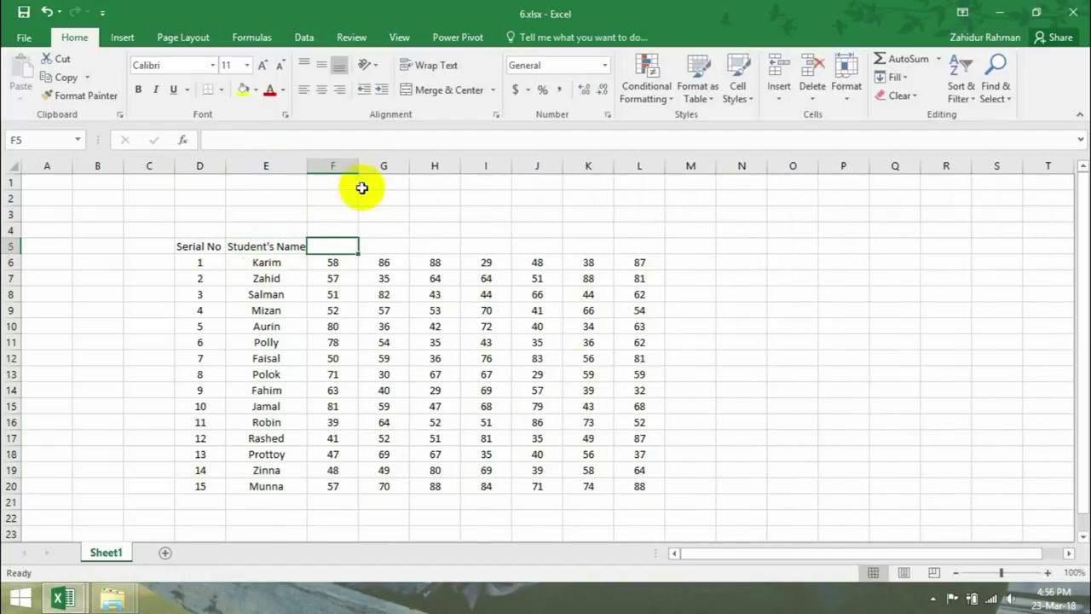
Step: Enter the headings Math, English and Biology in F5:H5
double_click(344, 243)
type("Math")
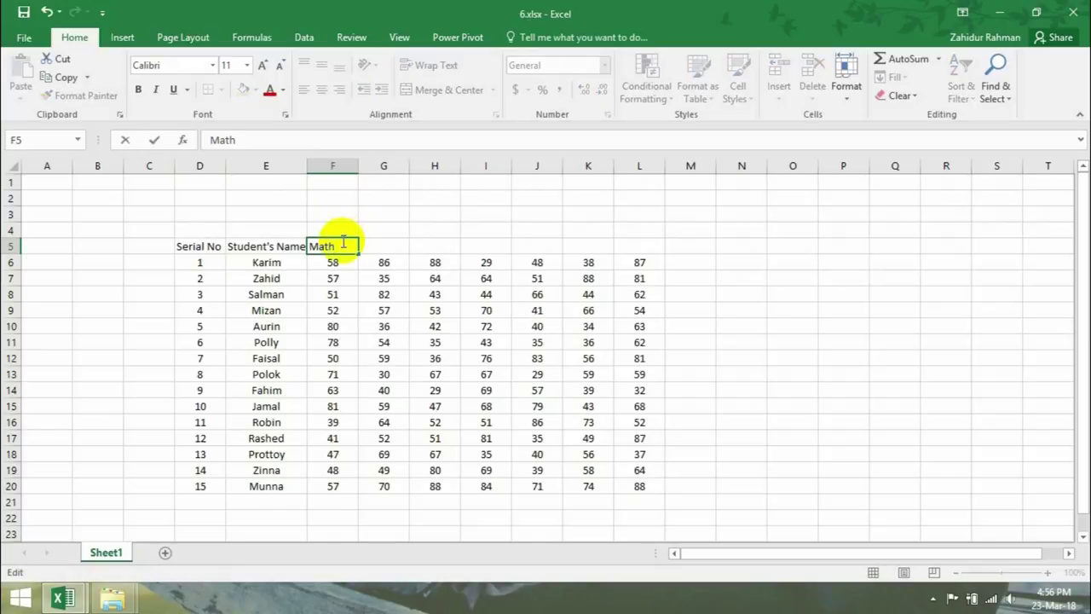
left_click(375, 243)
double_click(375, 244)
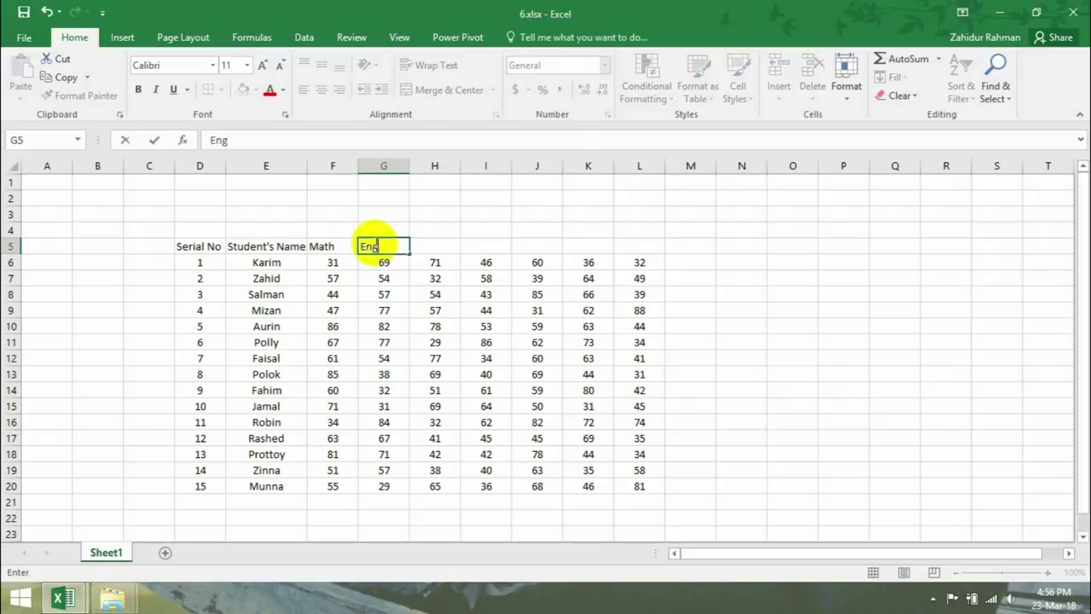
left_click(446, 249)
double_click(445, 249)
type("Biology")
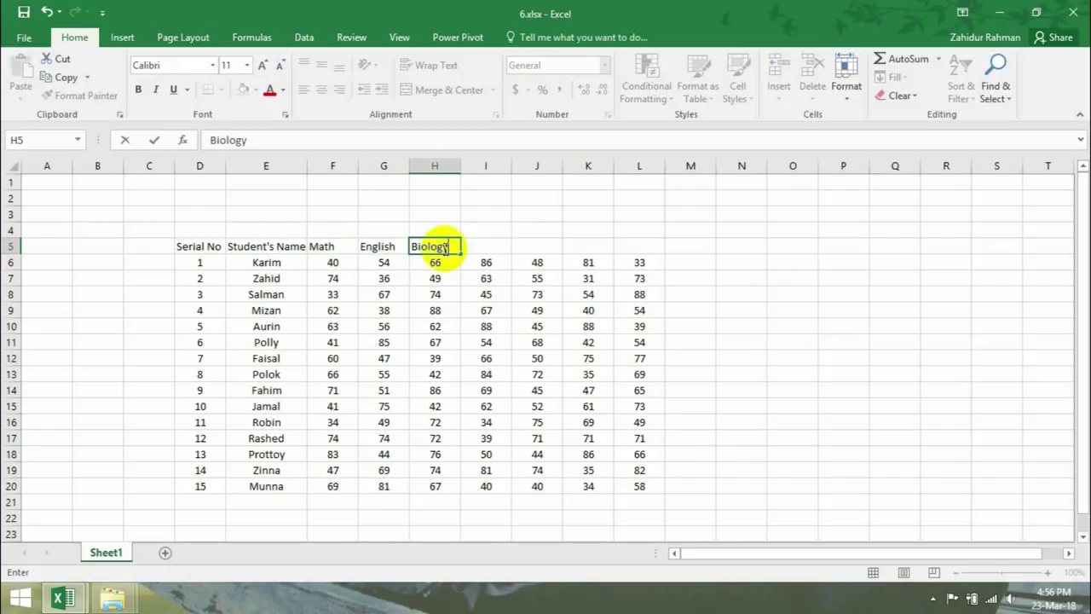
left_click(487, 251)
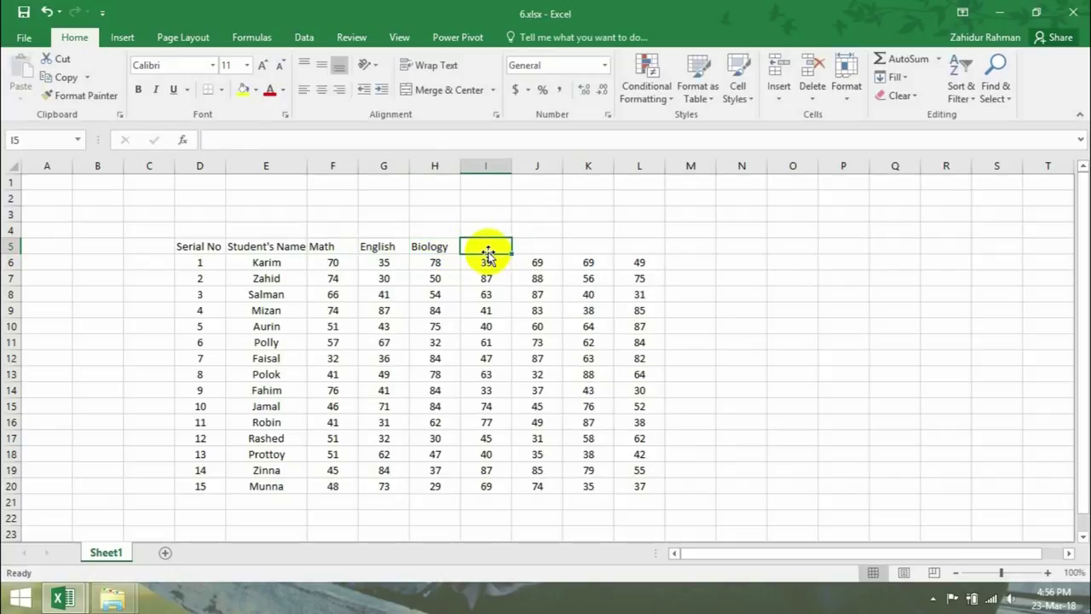
Step: Enter the headings Physics, Chemistry, Social Science and History in I5:L5
type("Physics")
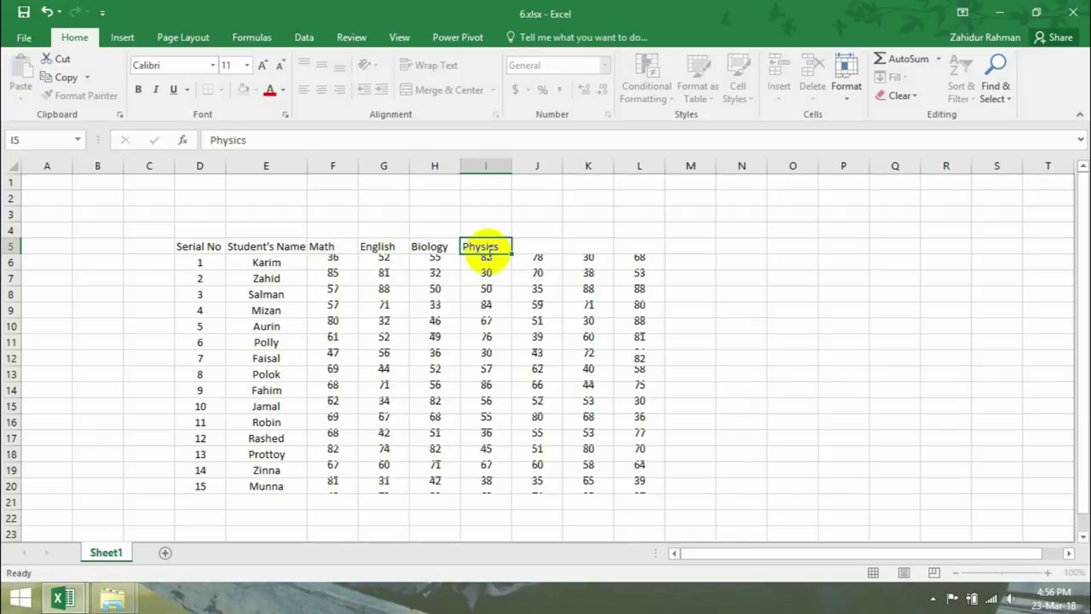
key("Tab")
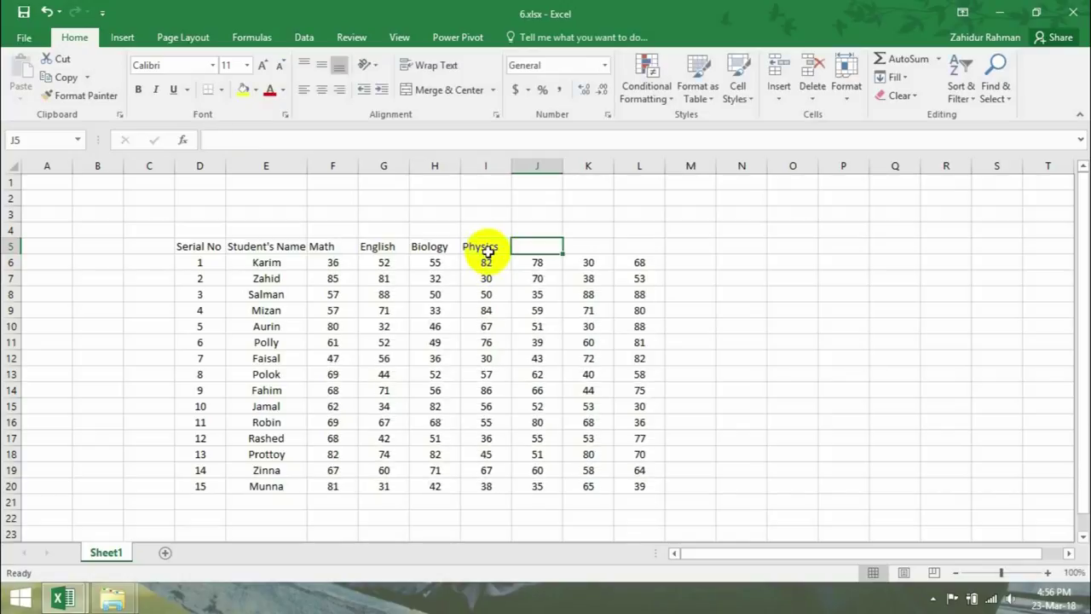
type("Chemistry")
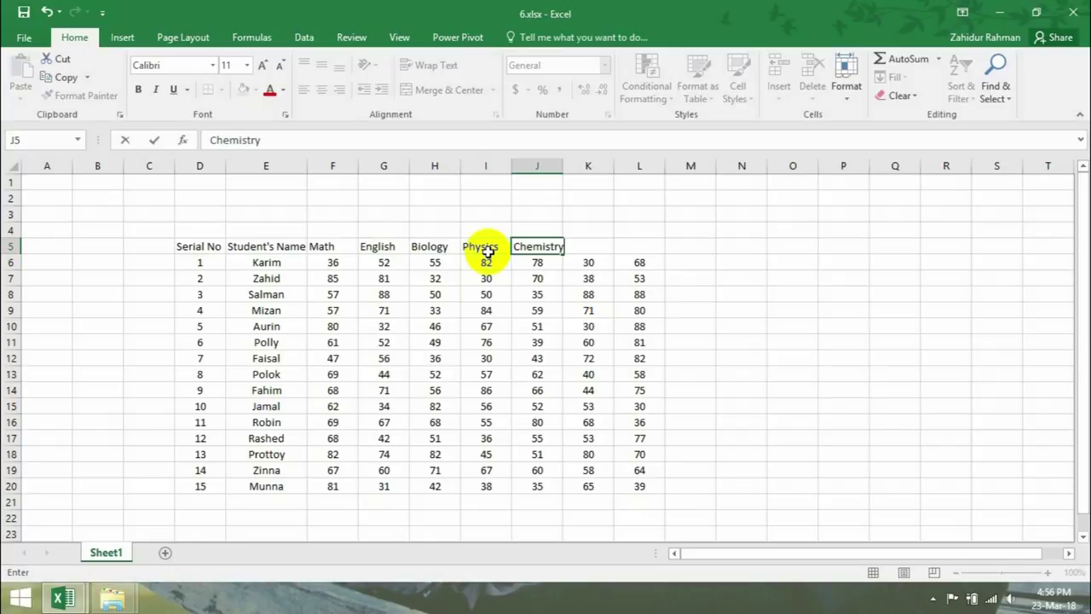
key("Tab")
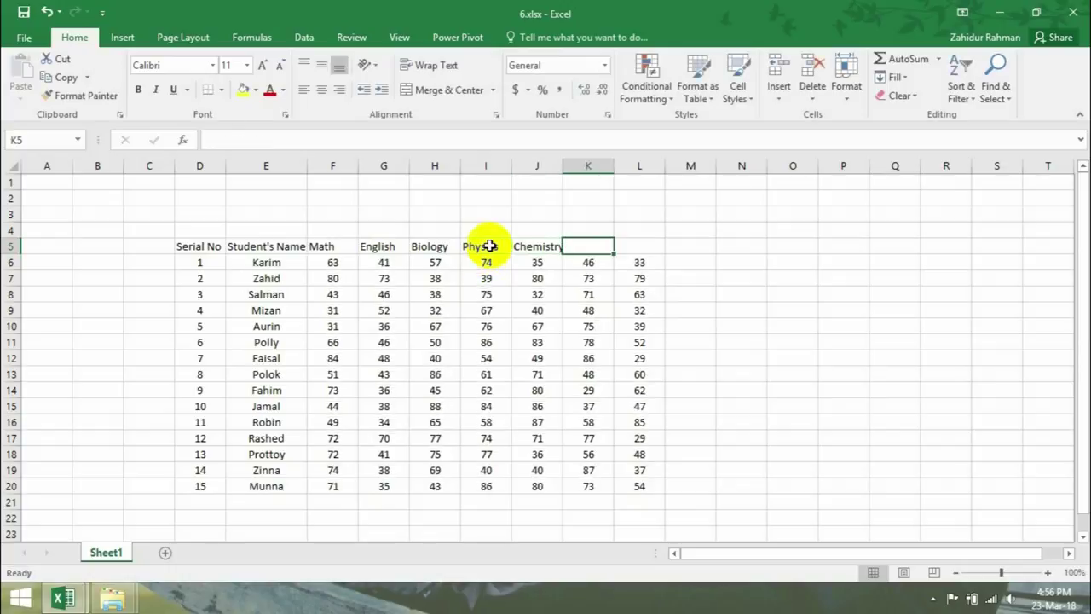
type("Social Science")
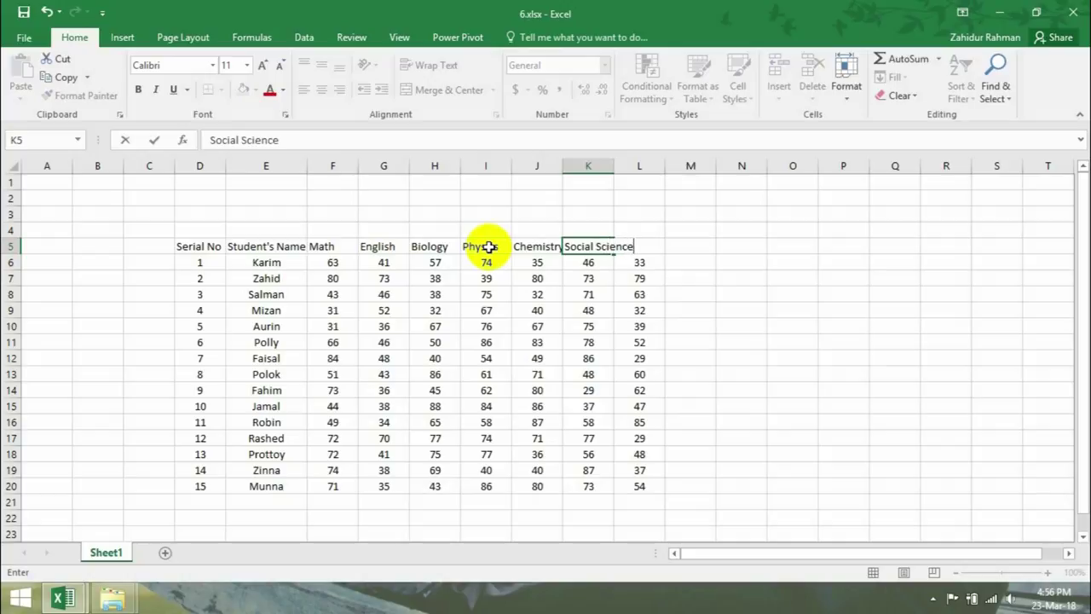
key("Tab")
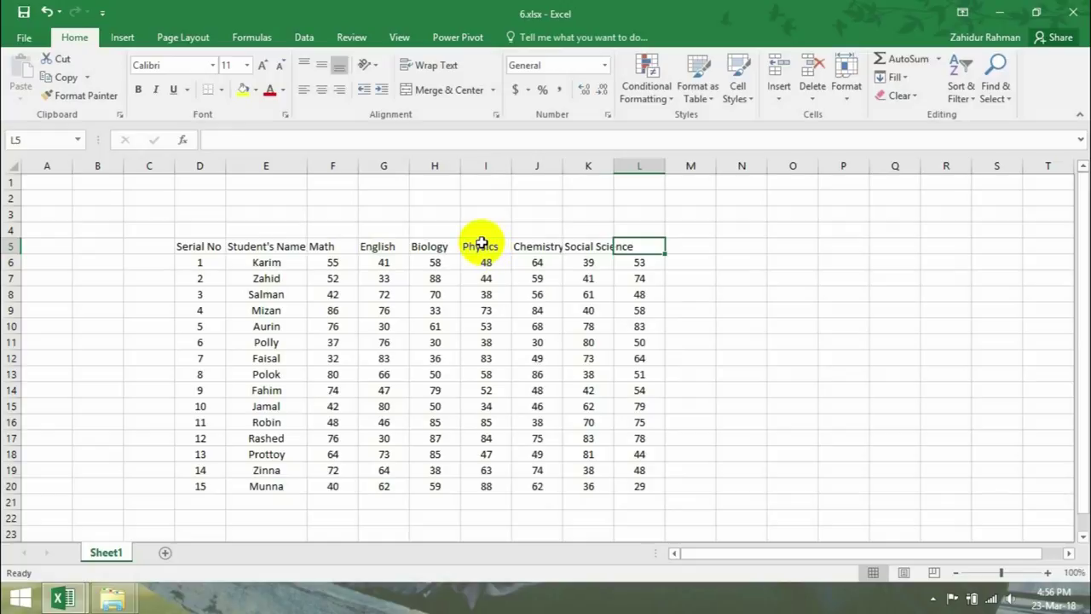
type("Histo")
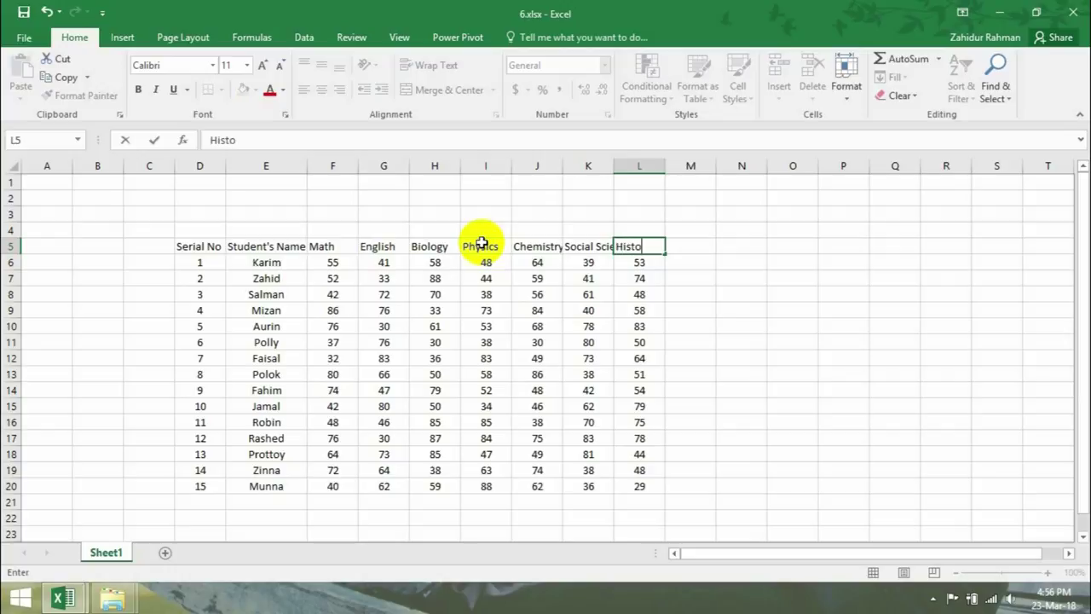
type("ry")
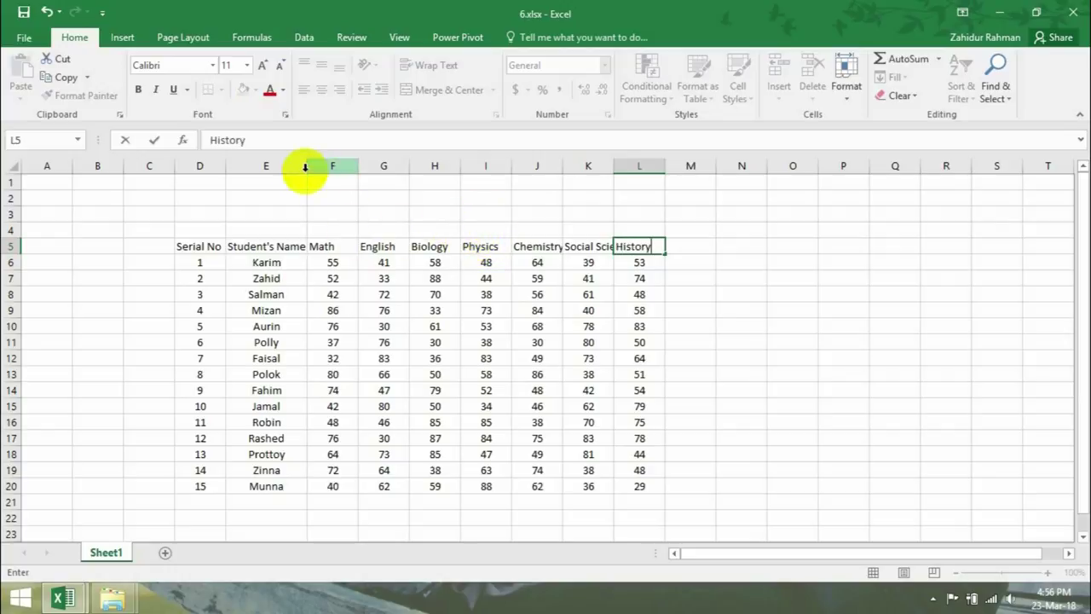
Step: Widen columns D, E and J to fit Serial No, Student's Name and Chemistry
left_click(308, 166)
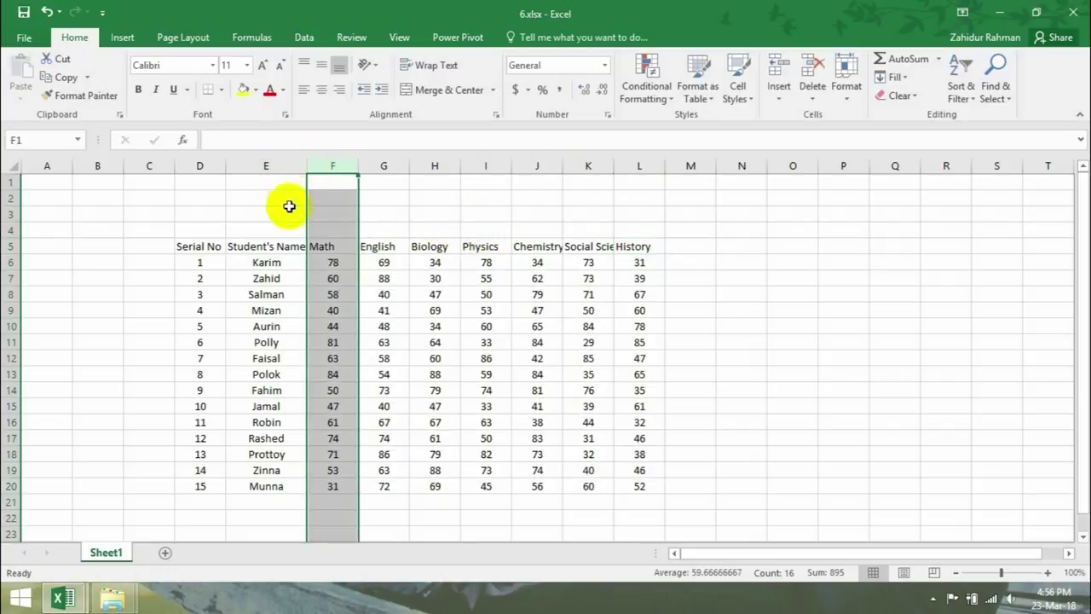
left_click(289, 206)
mouse_move(309, 166)
left_mouse_down()
mouse_move(327, 179)
mouse_move(631, 170)
left_mouse_up()
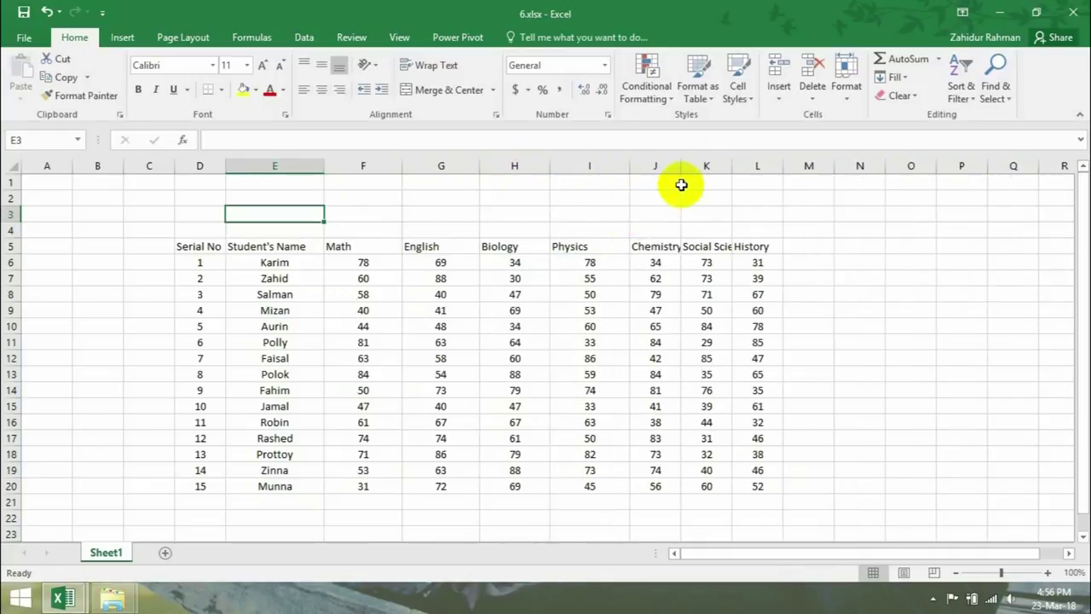
left_click_drag(680, 166, 853, 168)
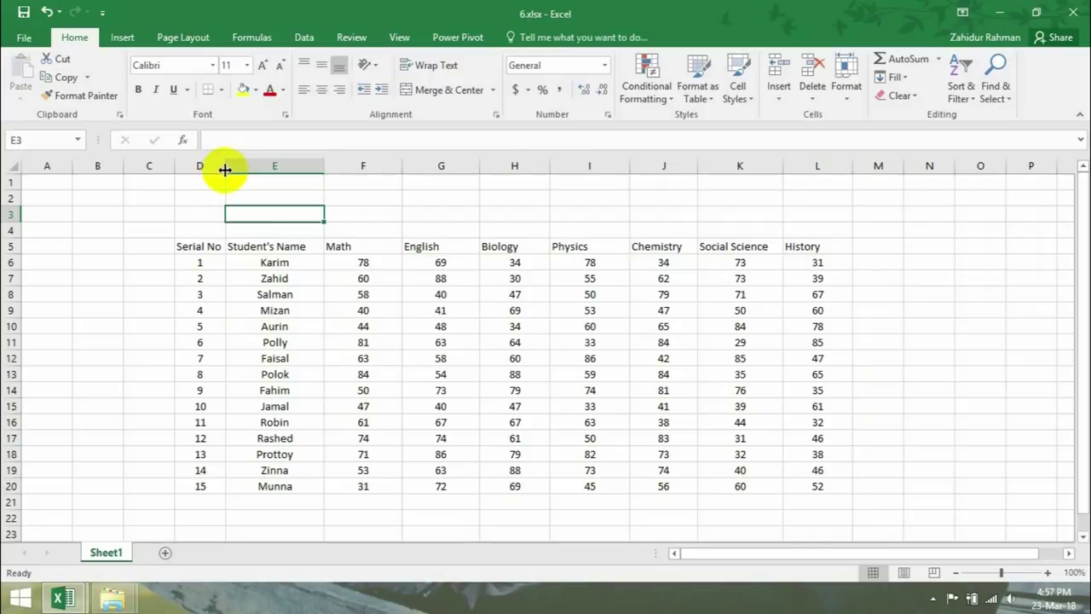
left_click_drag(225, 171, 243, 182)
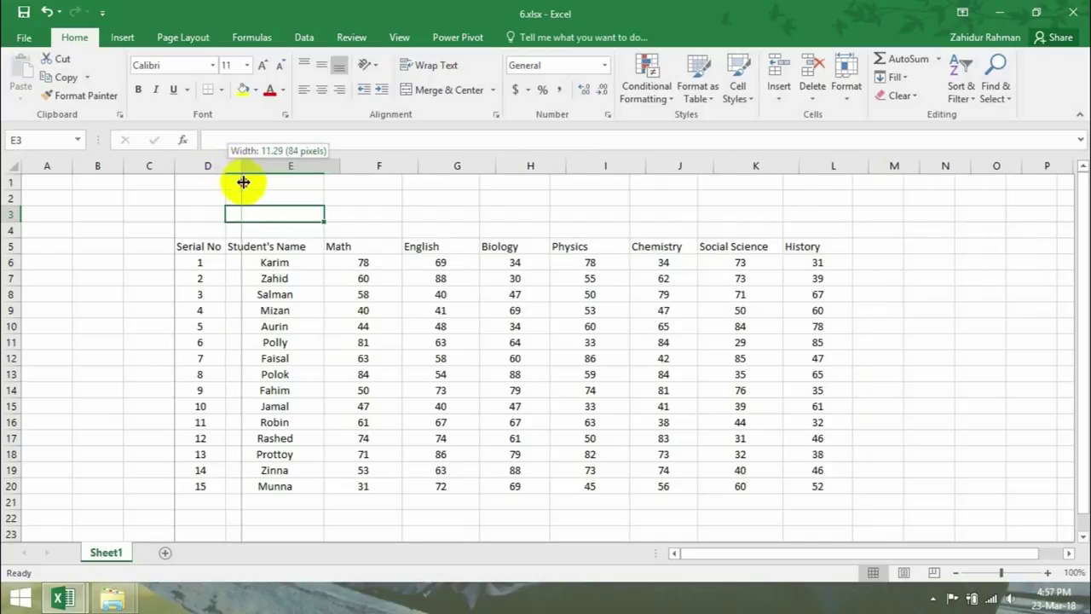
Step: Centre the D5:L20 table contents horizontally and vertically
left_click(836, 487)
left_click_drag(835, 492, 207, 247)
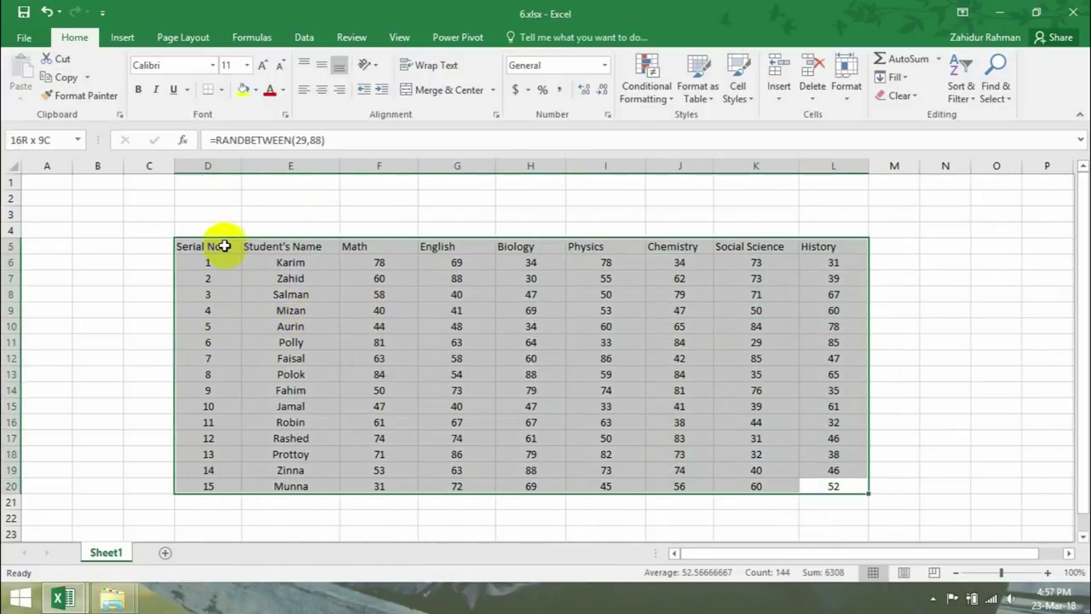
left_click(322, 90)
left_click(318, 66)
left_click(321, 90)
left_click(321, 65)
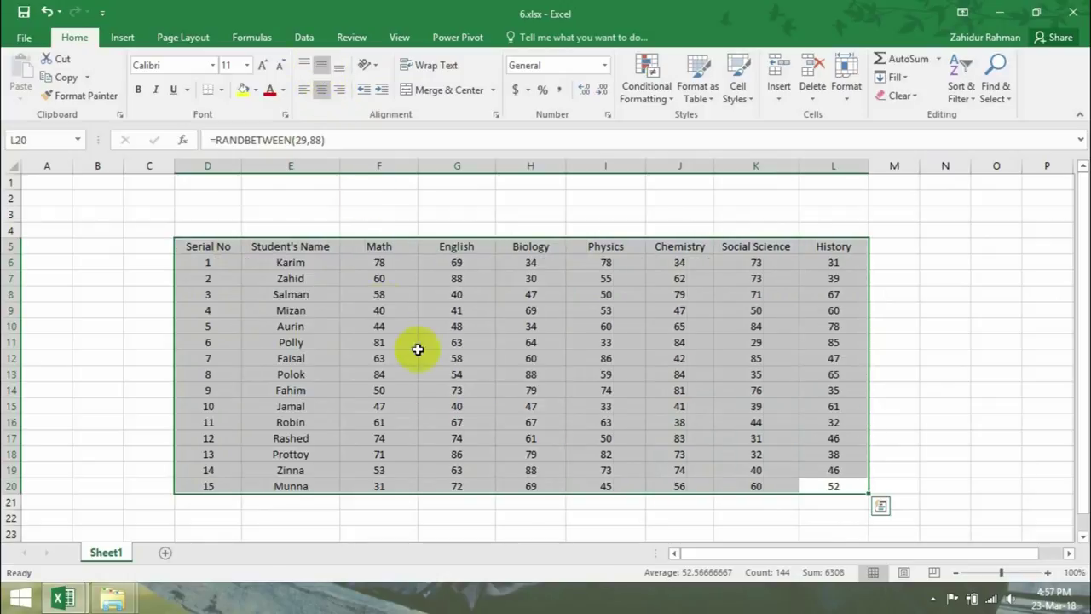
left_click(929, 452)
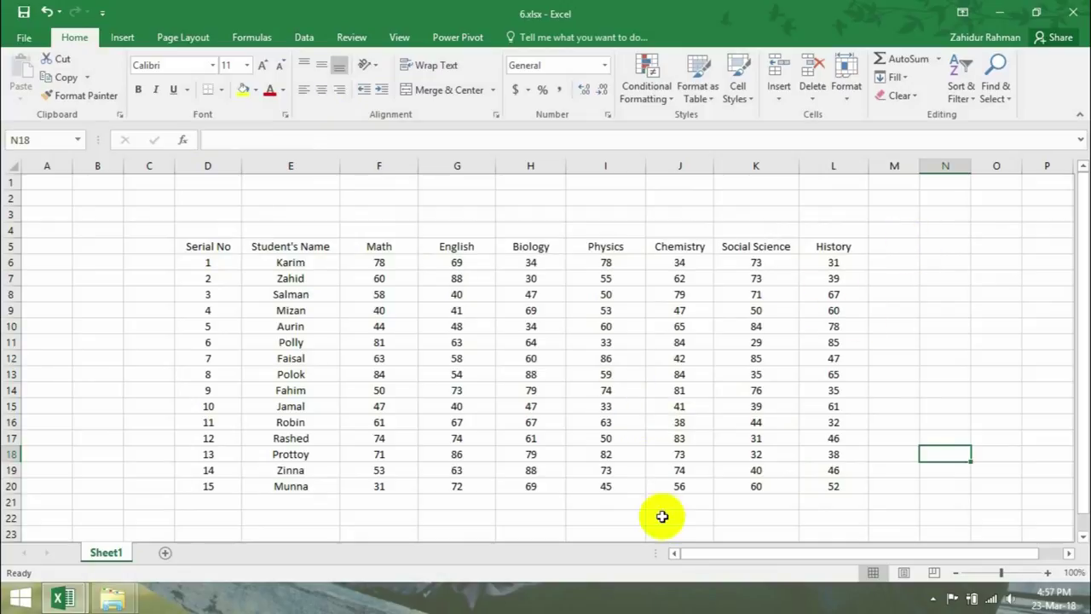
left_click_drag(816, 554, 887, 556)
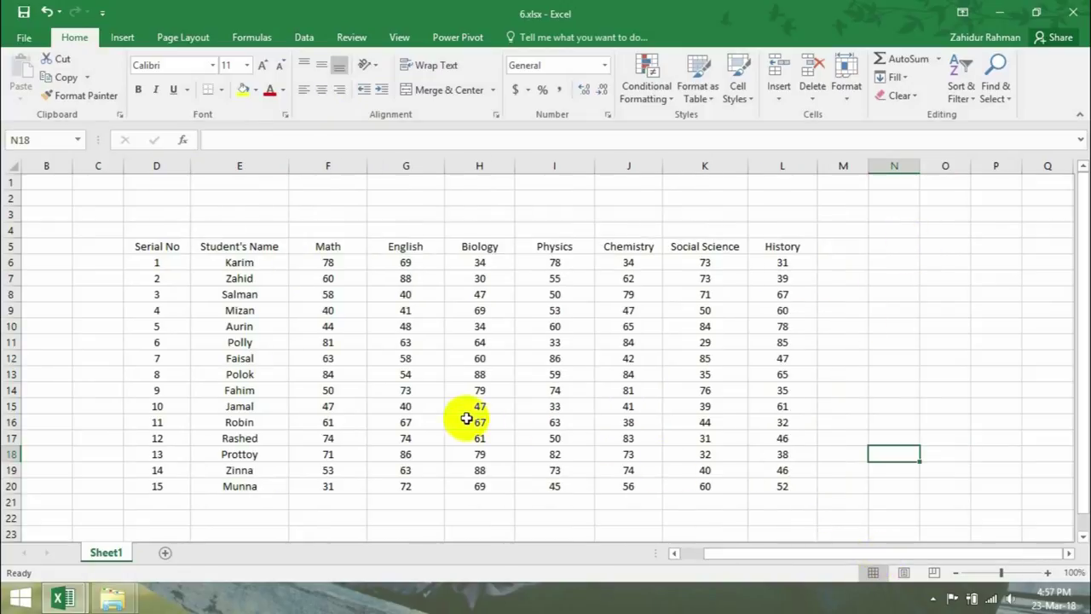
double_click(847, 247)
type("Total")
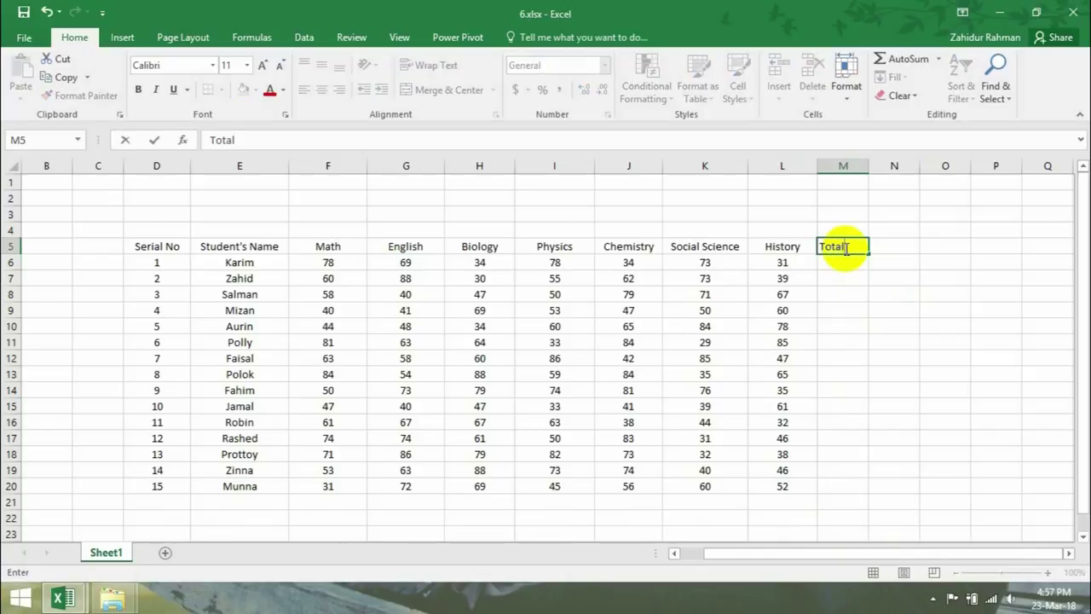
Step: Add the headings Total, %, Grade and Rank in M5:P5
left_click(905, 249)
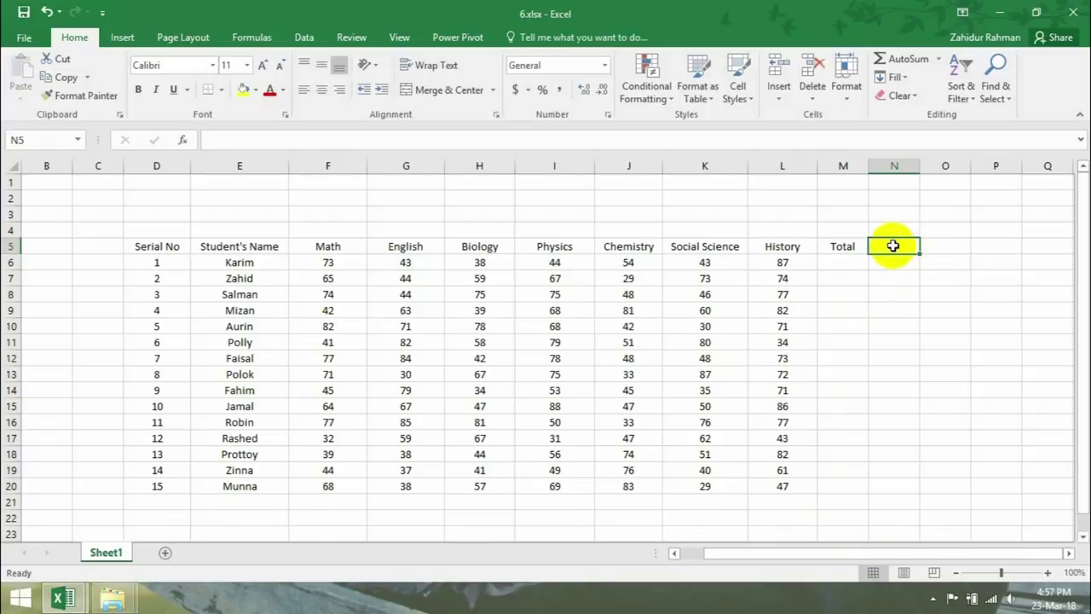
double_click(894, 246)
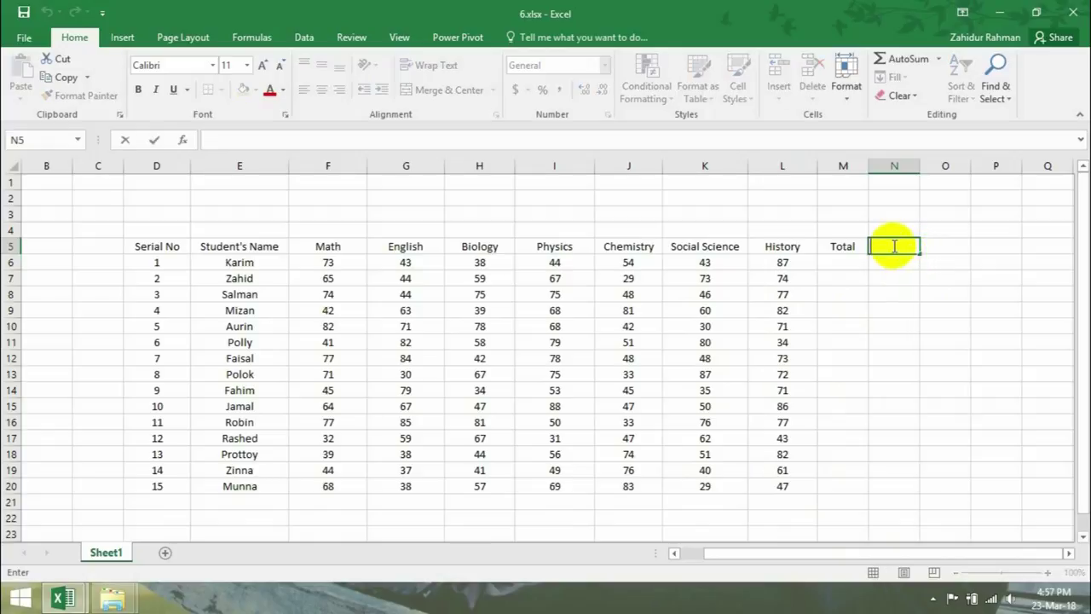
type("%")
left_click(951, 247)
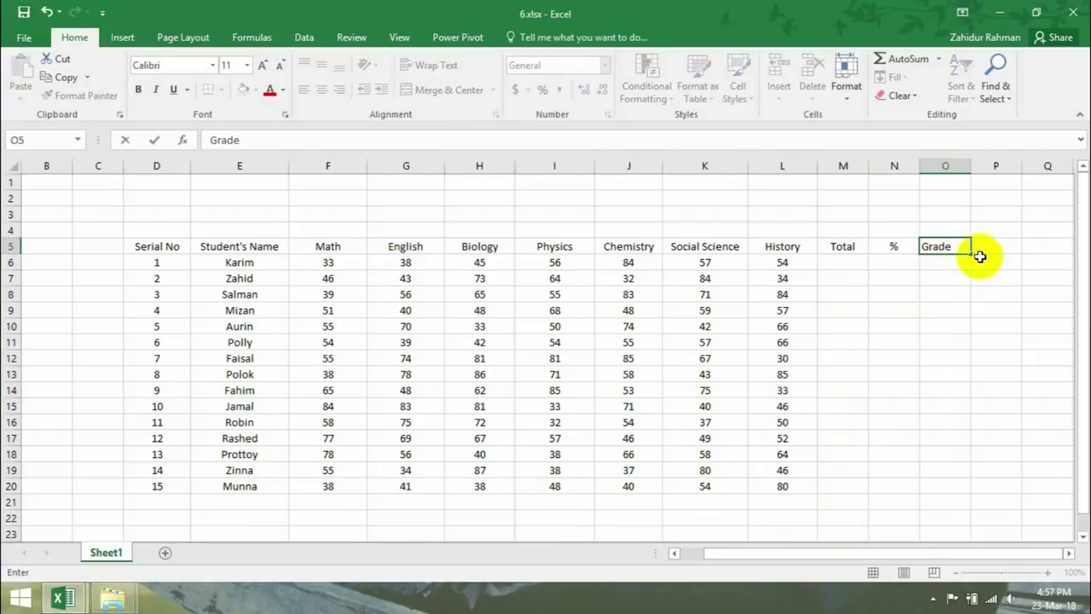
left_click(994, 246)
type("G")
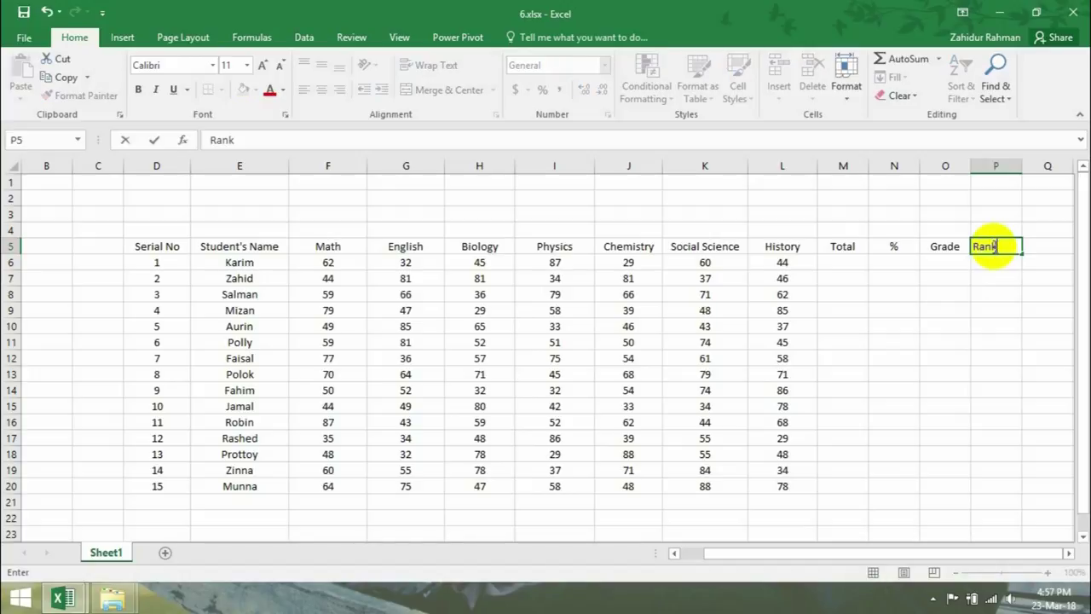
left_click(836, 266)
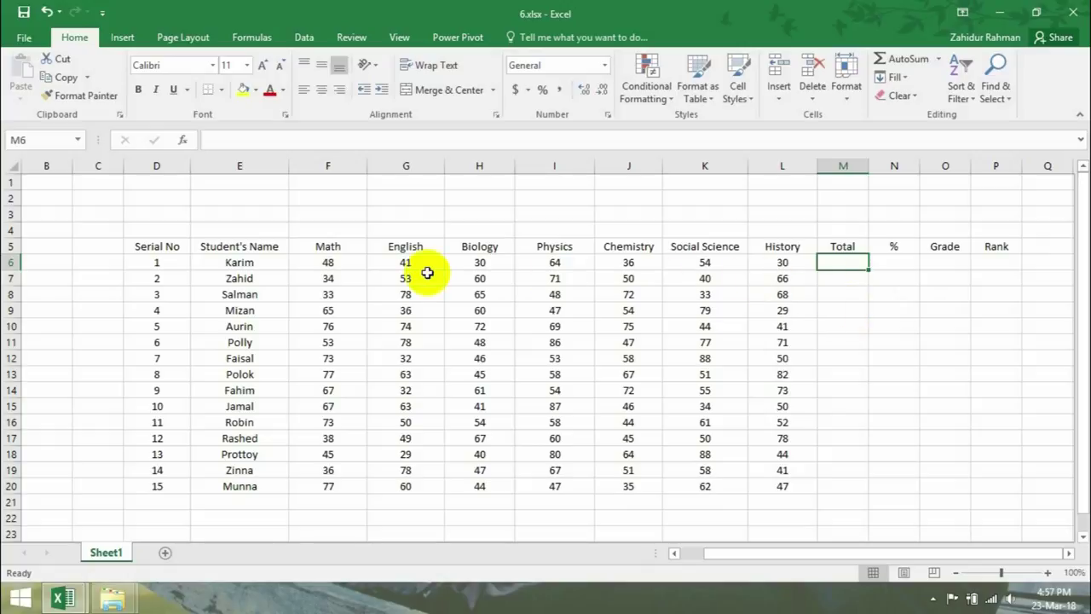
mouse_move(322, 260)
left_mouse_down()
mouse_move(441, 271)
mouse_move(855, 264)
left_mouse_up()
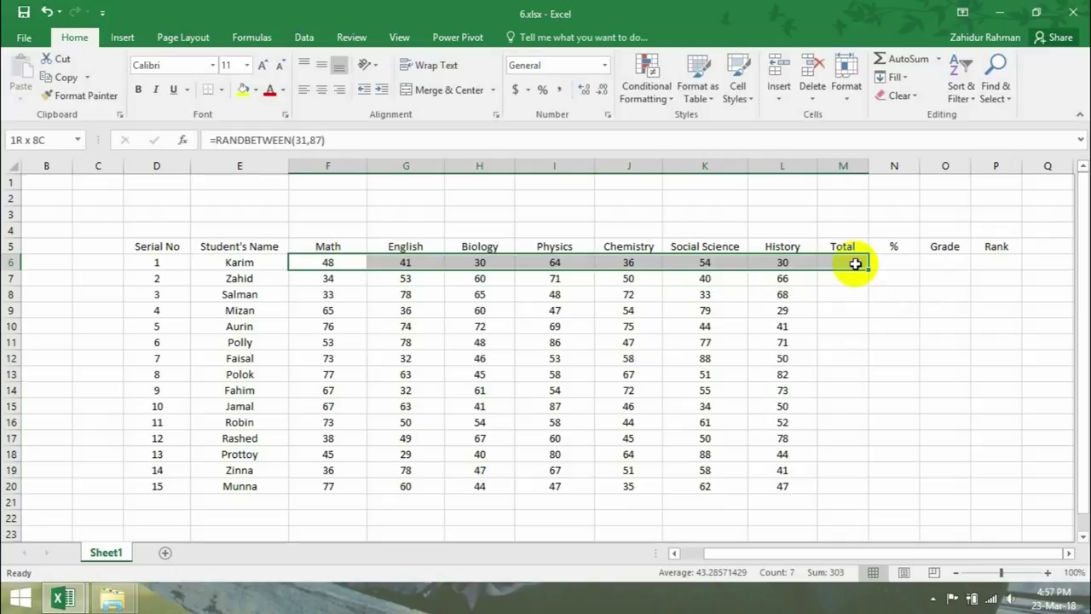
left_click(915, 62)
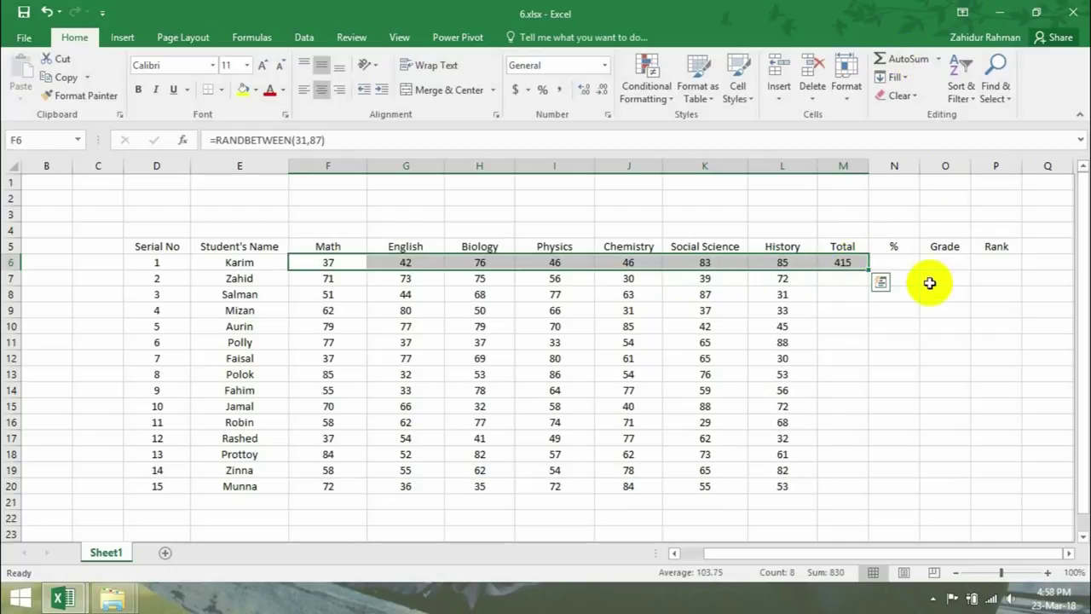
left_click(931, 279)
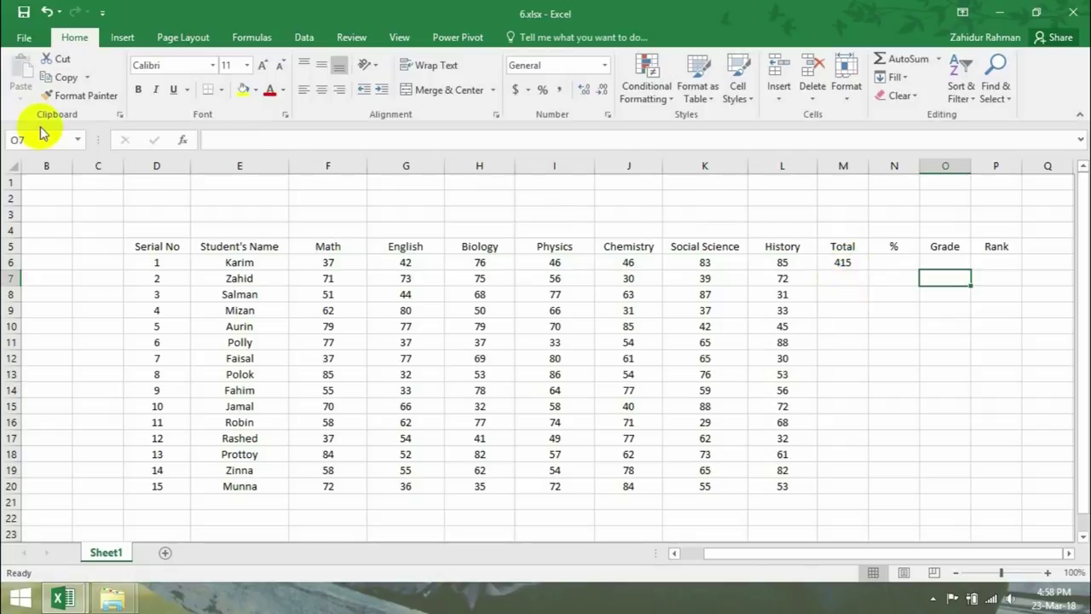
left_click(49, 13)
left_click(843, 262)
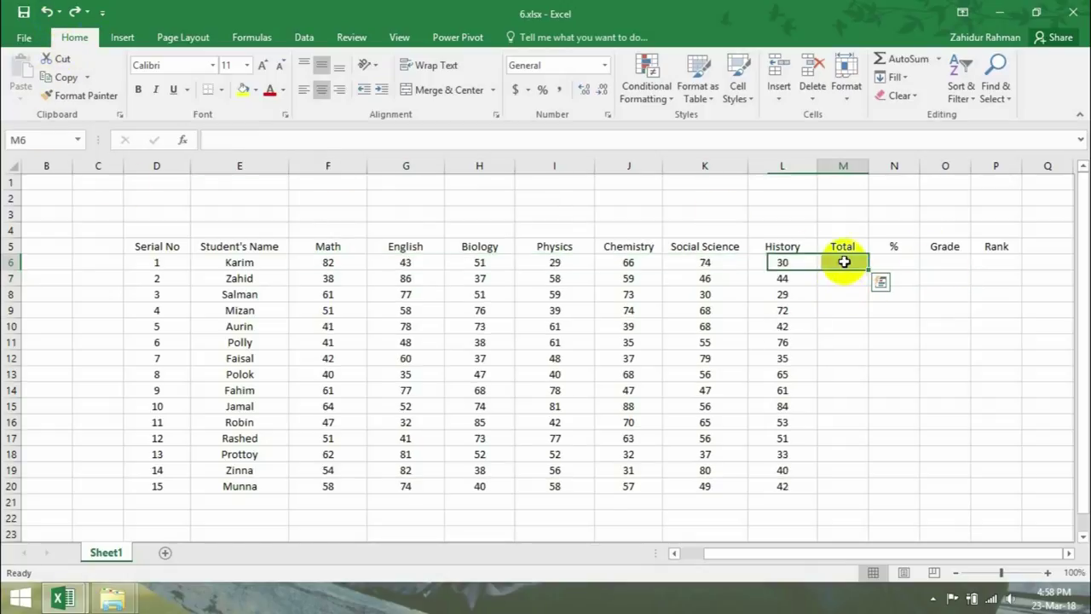
type("=")
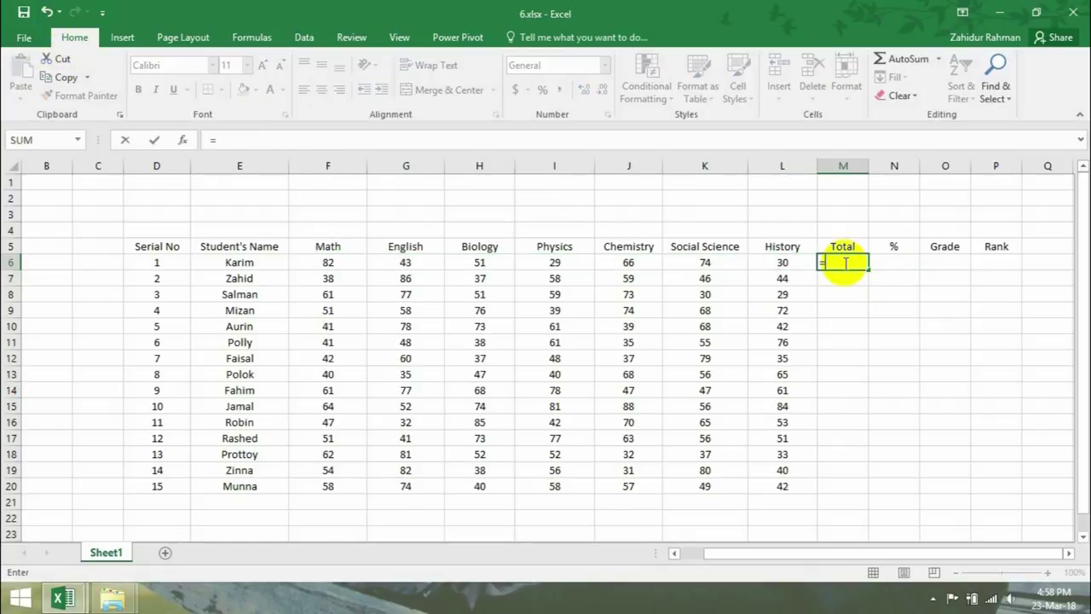
type("sum")
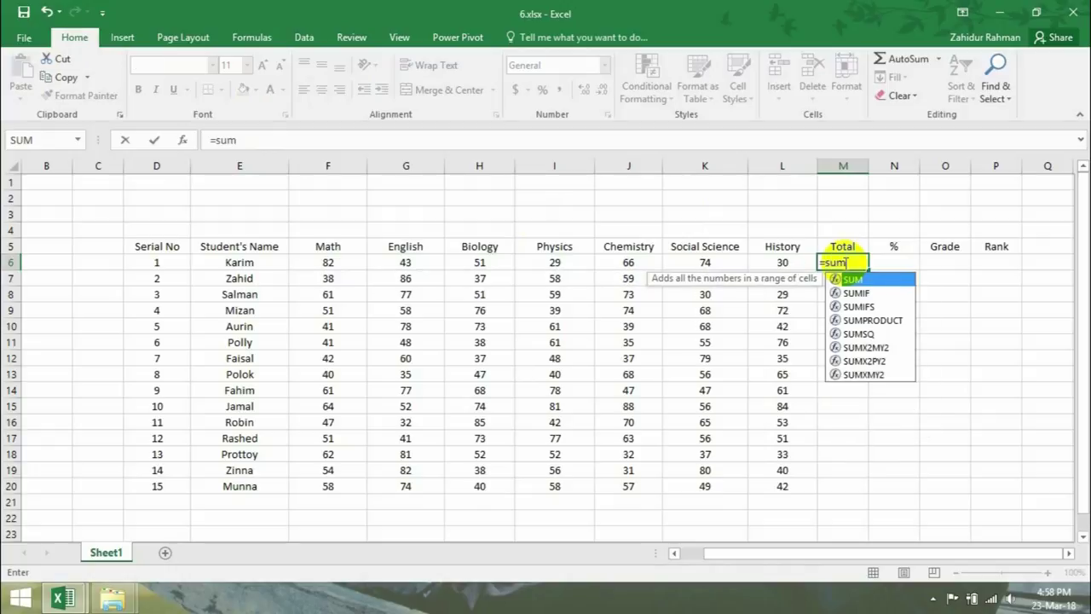
type("(")
left_click_drag(316, 262, 774, 262)
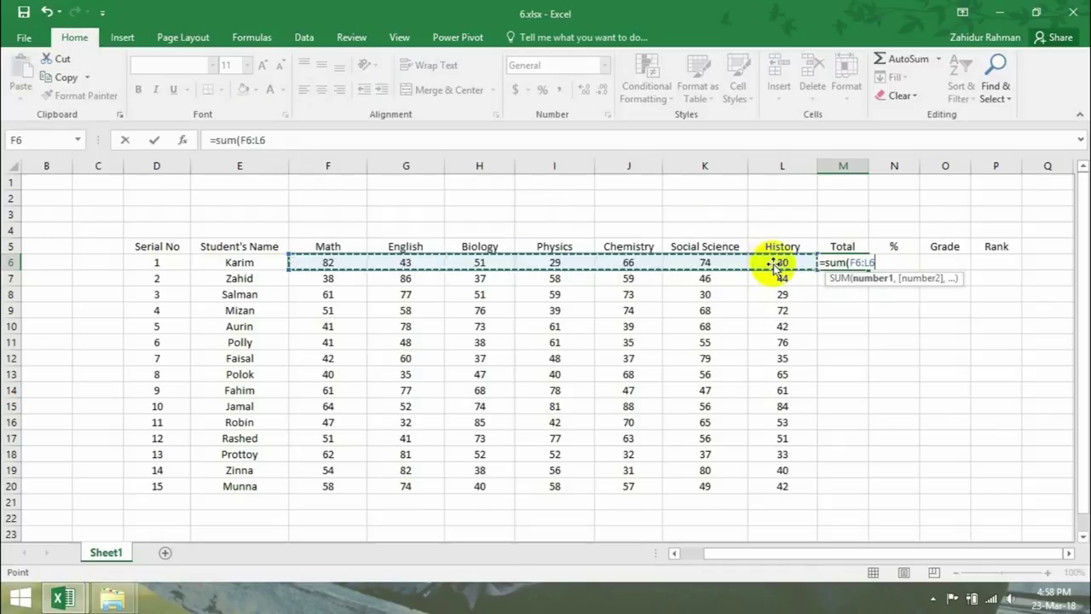
key("Return")
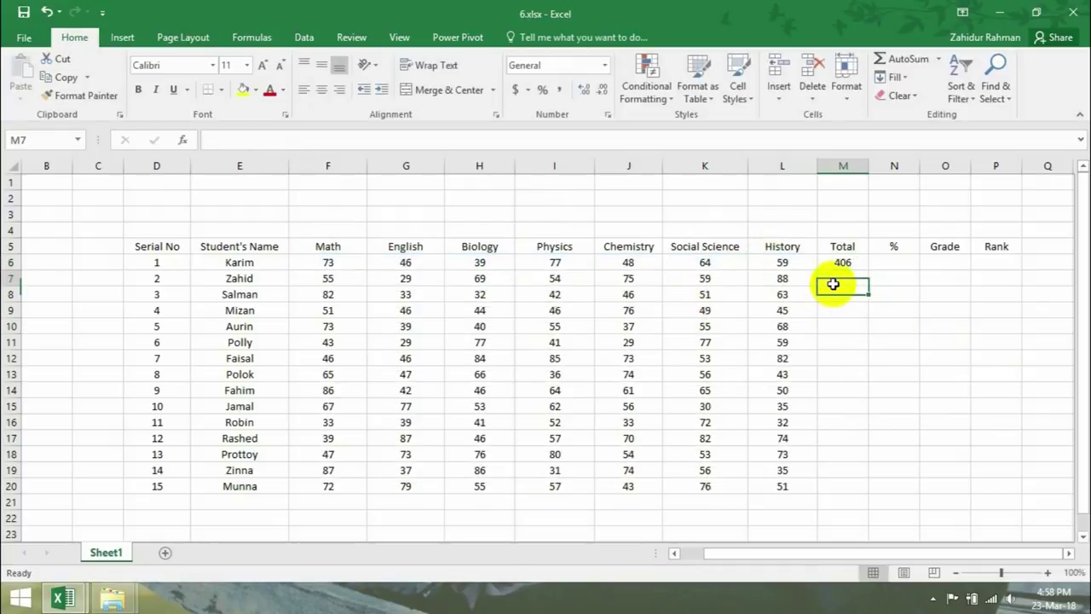
left_click(857, 267)
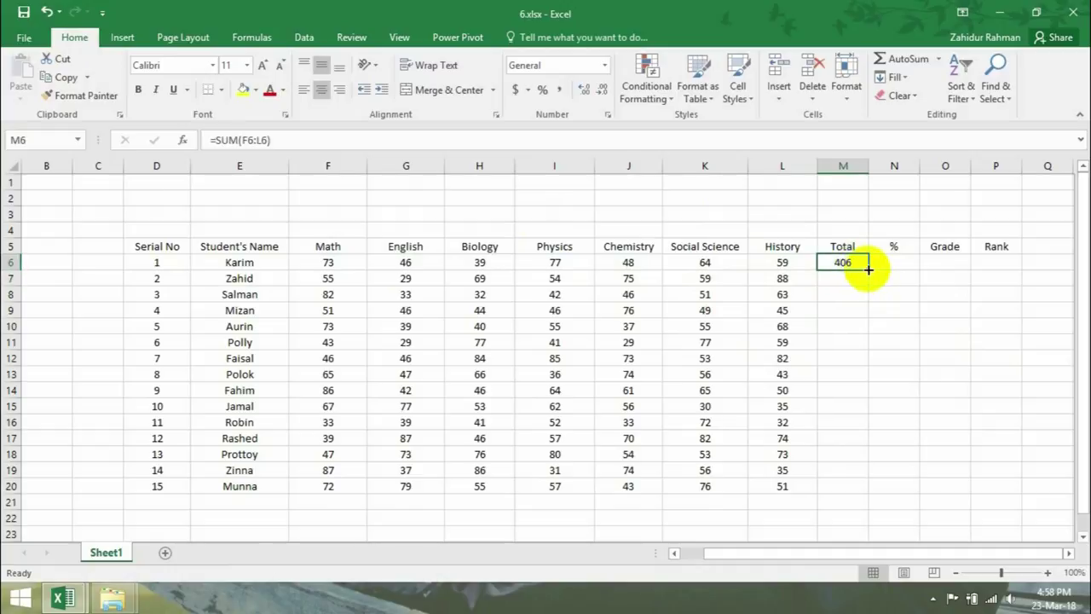
left_click_drag(868, 269, 875, 465)
left_click_drag(882, 493, 882, 493)
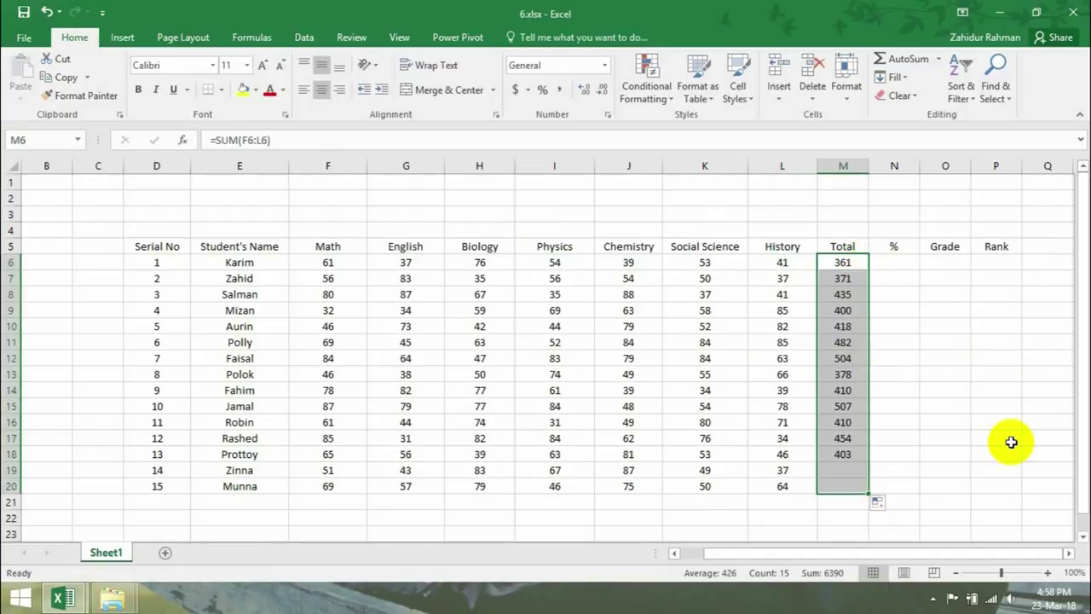
left_click(46, 12)
left_click(46, 11)
mouse_move(337, 262)
left_mouse_down()
mouse_move(673, 456)
mouse_move(842, 486)
left_mouse_up()
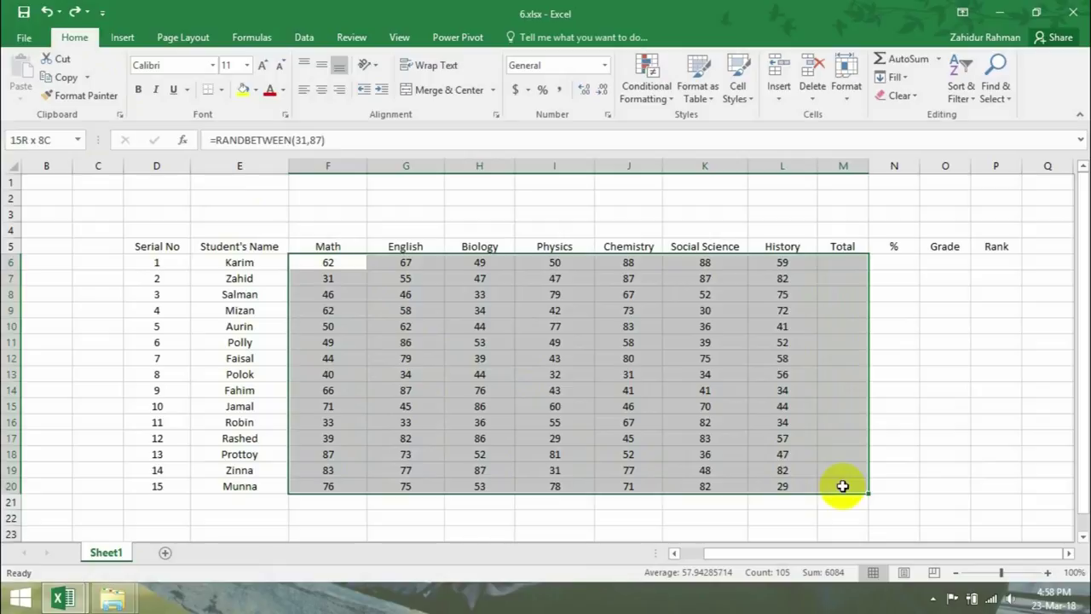
left_click_drag(842, 484, 842, 484)
Step: AutoSum each student's marks into Total and fill N6:N20 with =M6/700*100
left_click(906, 57)
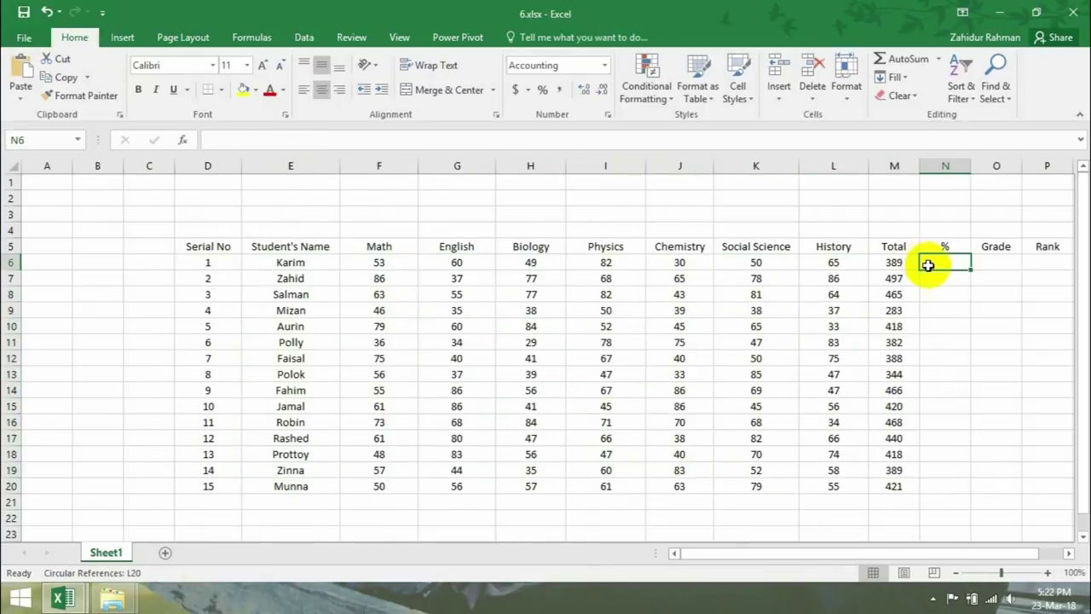
type("=")
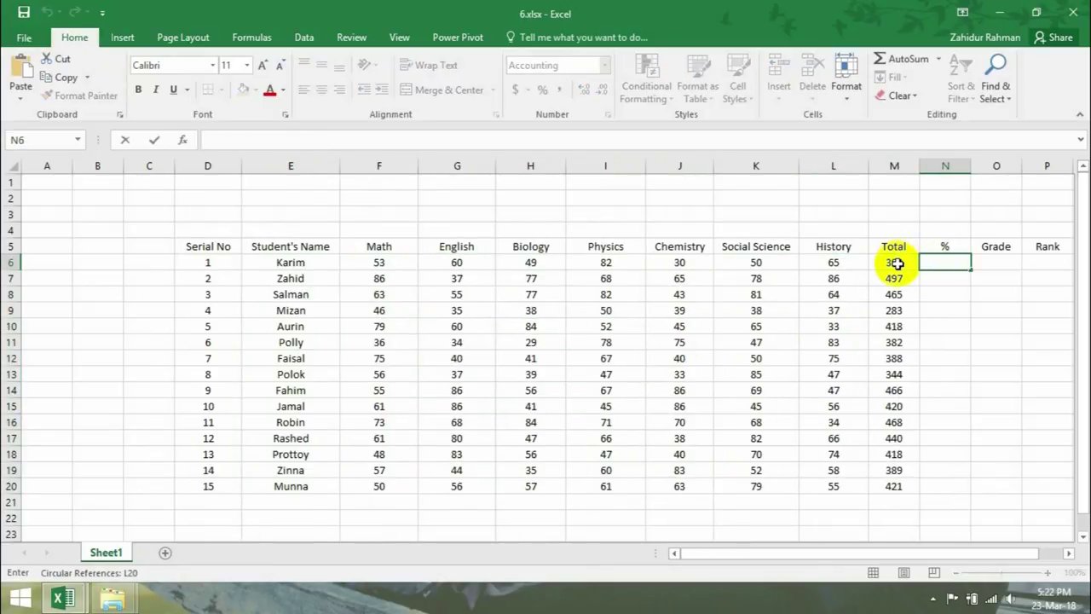
type("=")
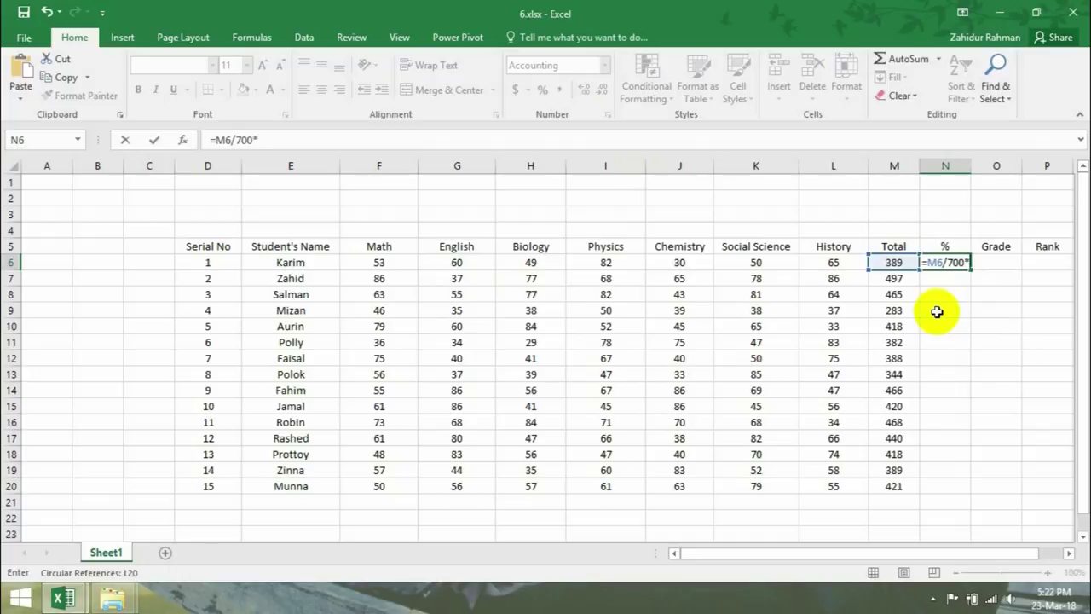
key("Return")
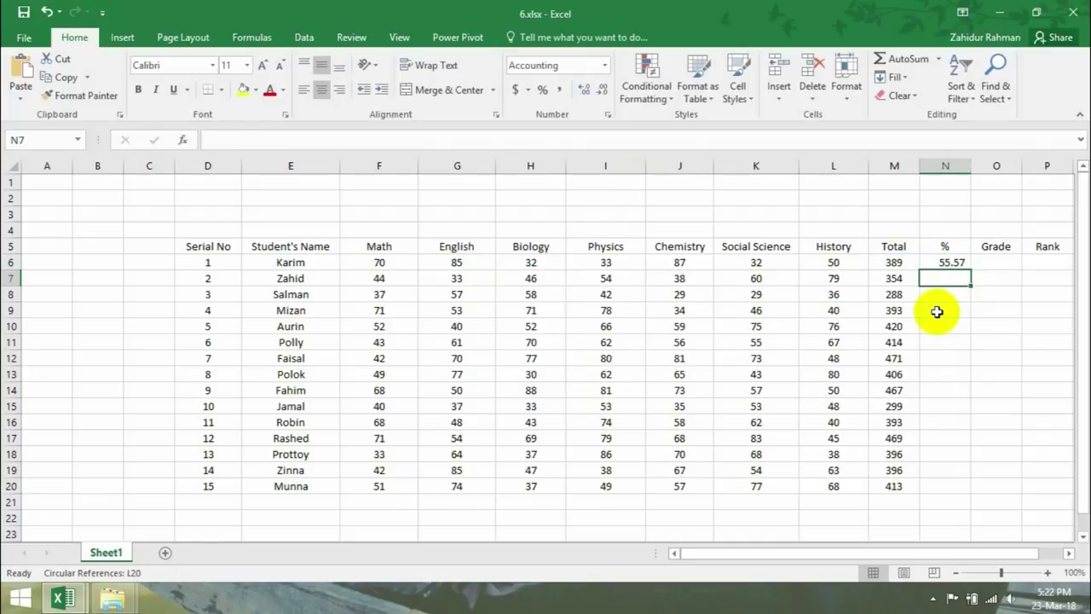
left_click(961, 263)
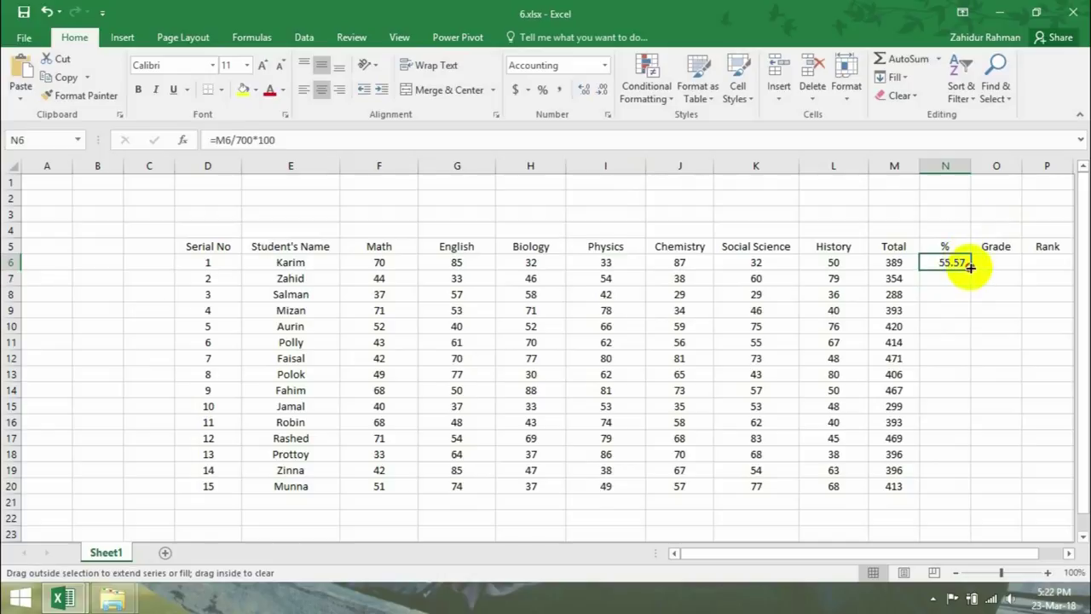
left_click_drag(969, 270, 972, 486)
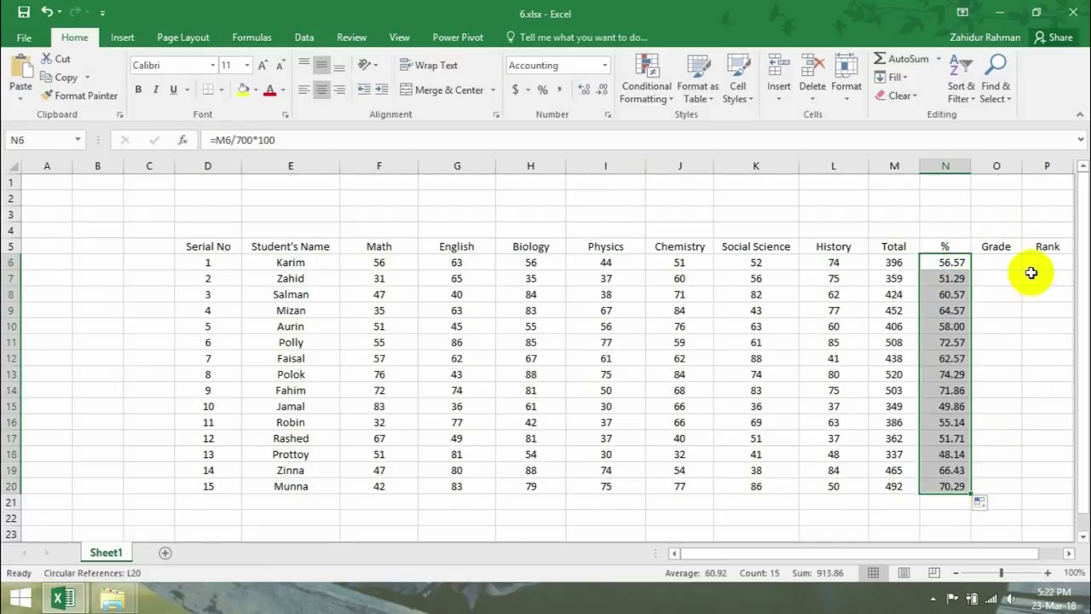
left_click(999, 265)
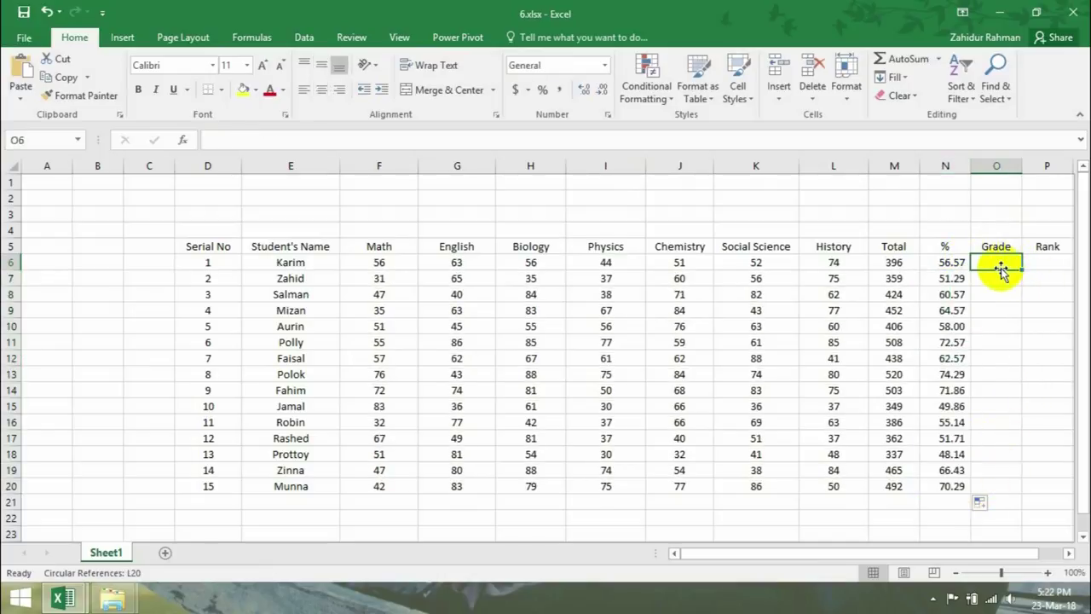
Step: Fill O6:O20 with a nested IF formula assigning letter grades from each percentage
type("=")
type("=IF(N6>=80,\"A+\",IF(N6>=70,\"A\",IF(N6>=60,\"A-\",IF(N6>=50,\"B\",IF(N6>=40,\"C\",IF(N6>=33,\"D\",IF(N6<33,\"Fail\")))))))")
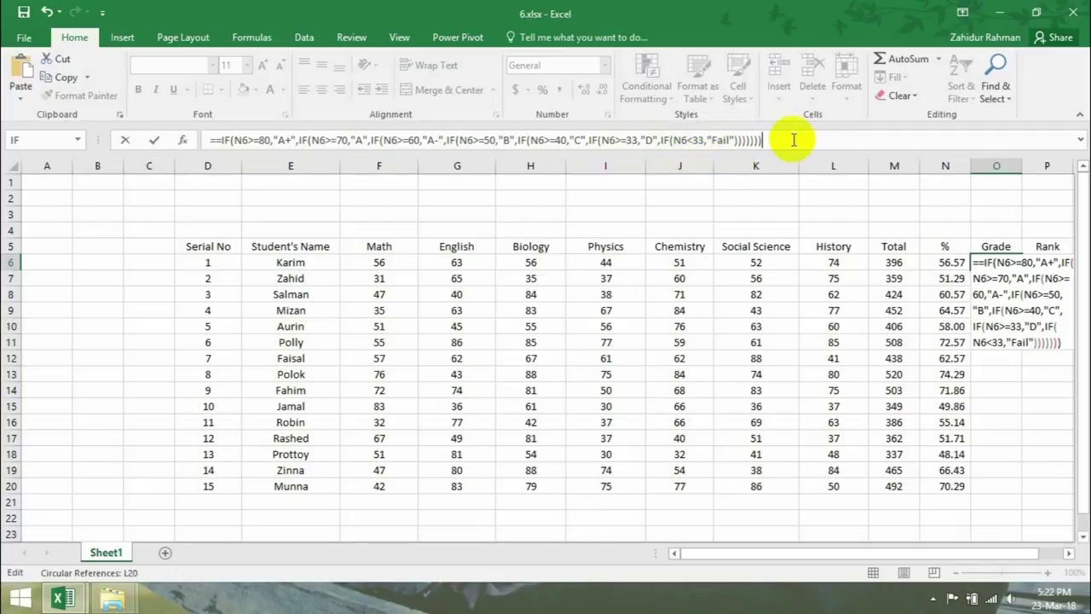
key("Return")
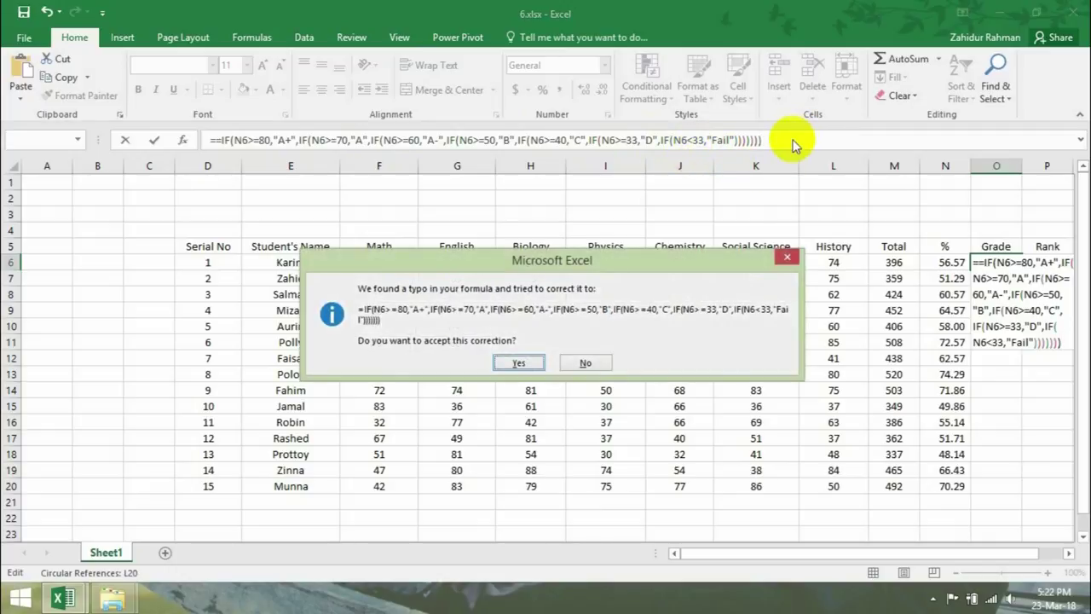
left_click(516, 362)
left_click(995, 267)
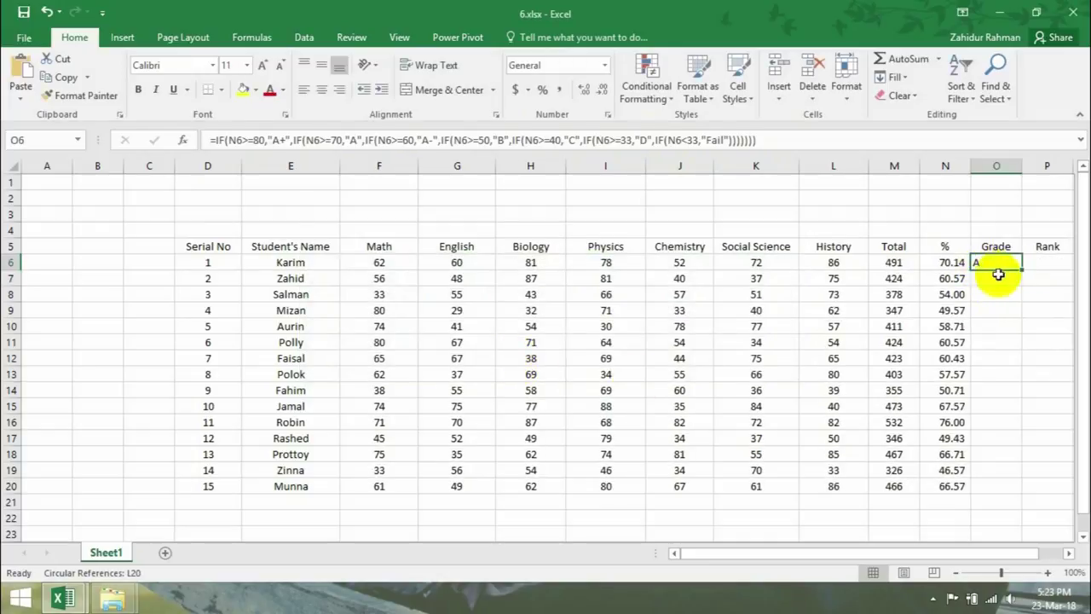
left_click_drag(1021, 268, 1009, 485)
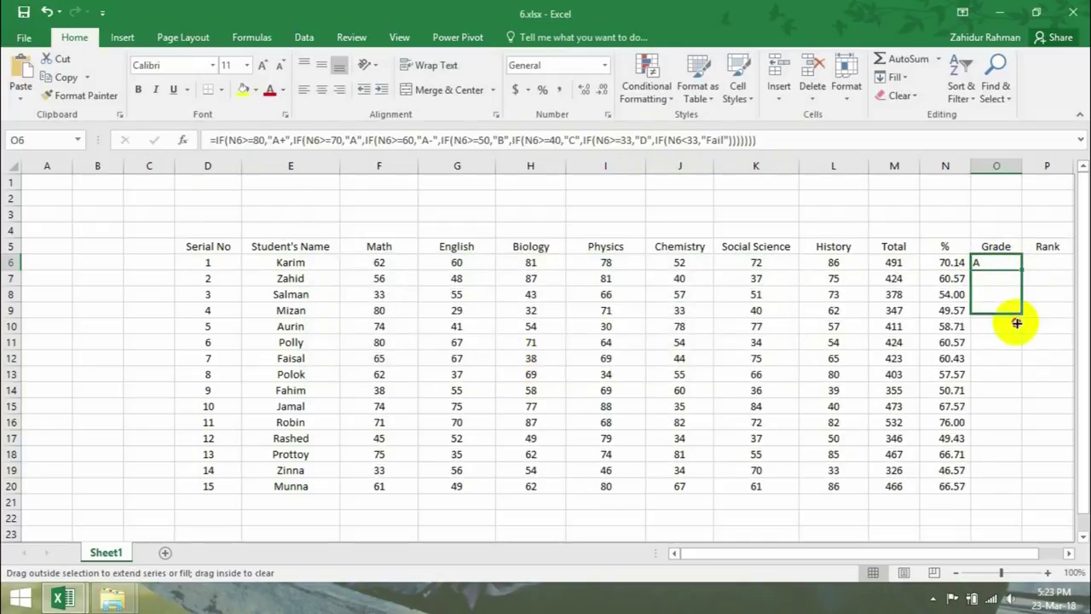
left_click_drag(1009, 485, 1007, 488)
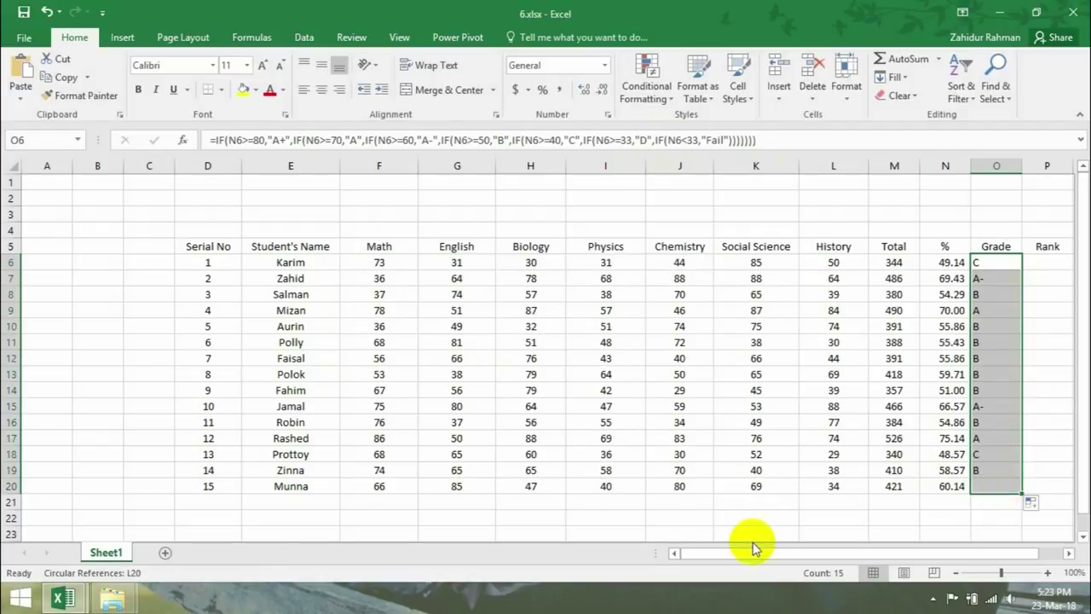
left_click(996, 436)
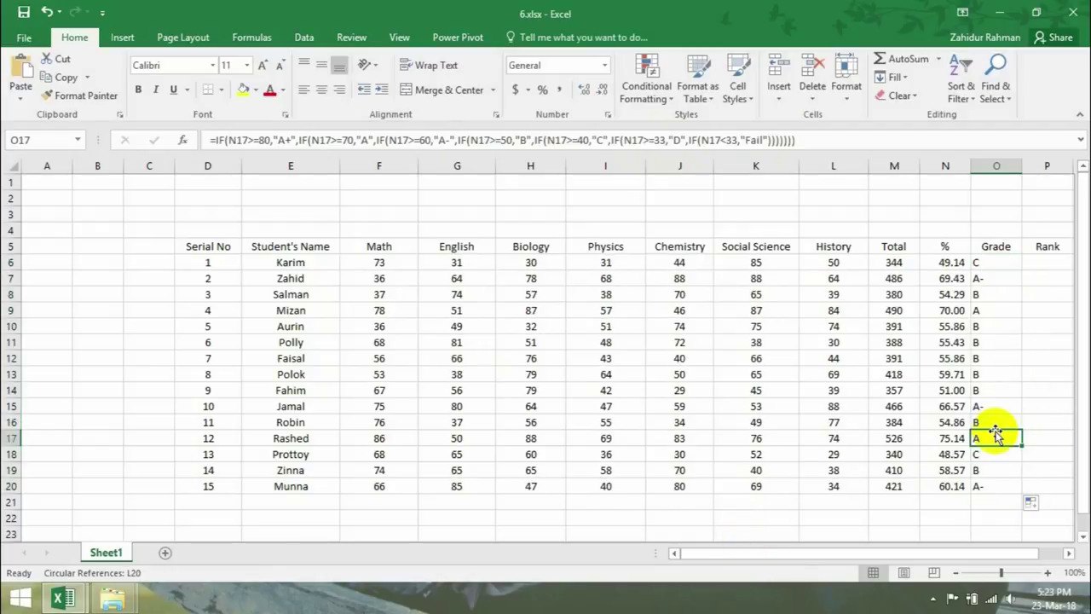
left_click(1045, 262)
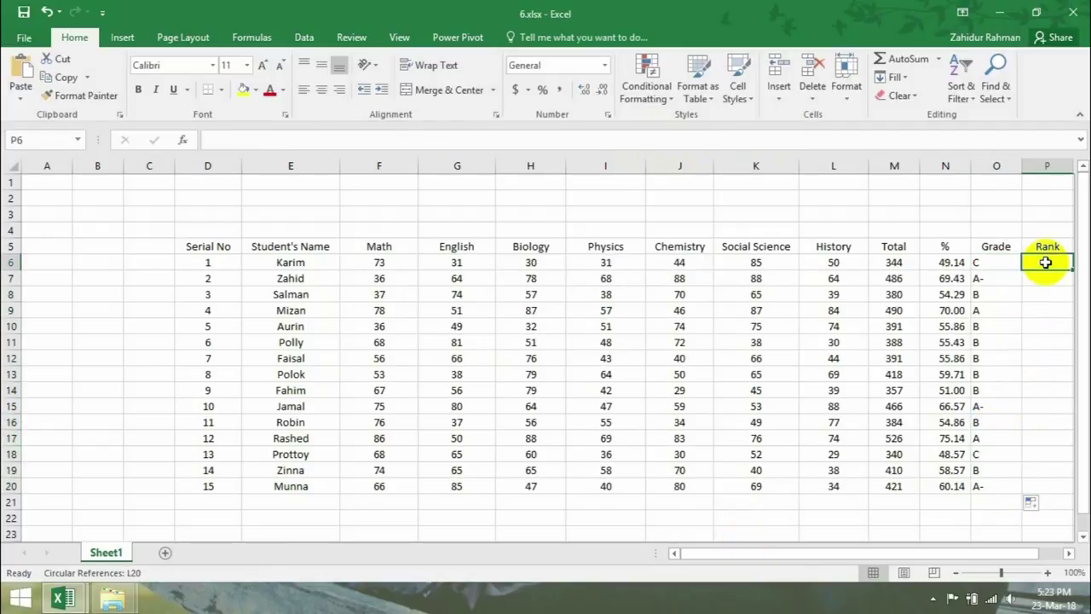
Step: Enter =RANK(N6,$N$6:$N$20) in P6 to rank the first student's percentage
left_click_drag(788, 555, 820, 555)
left_click(993, 269)
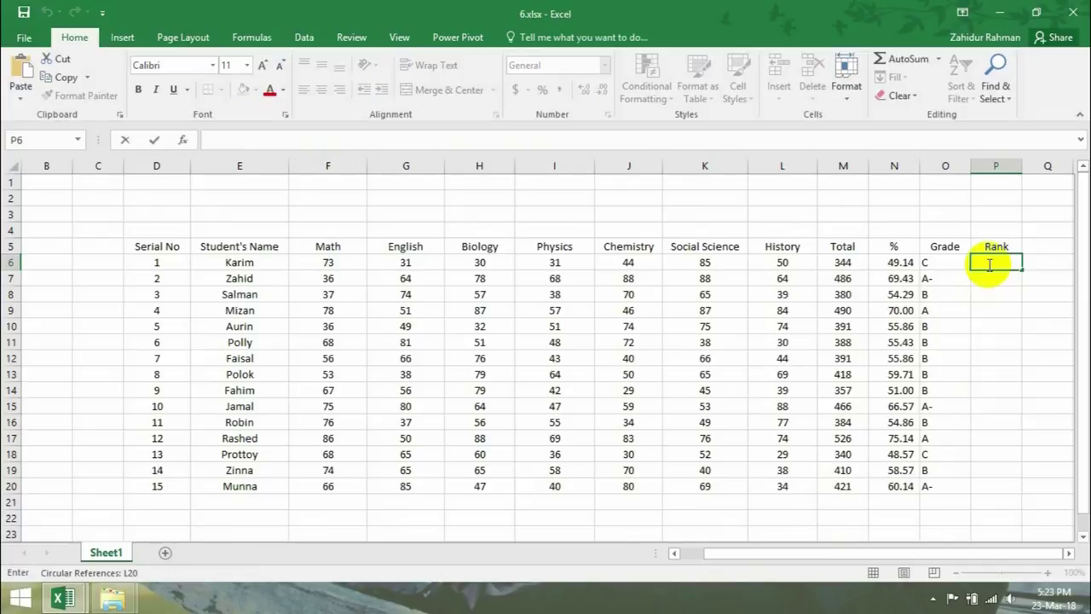
type("=")
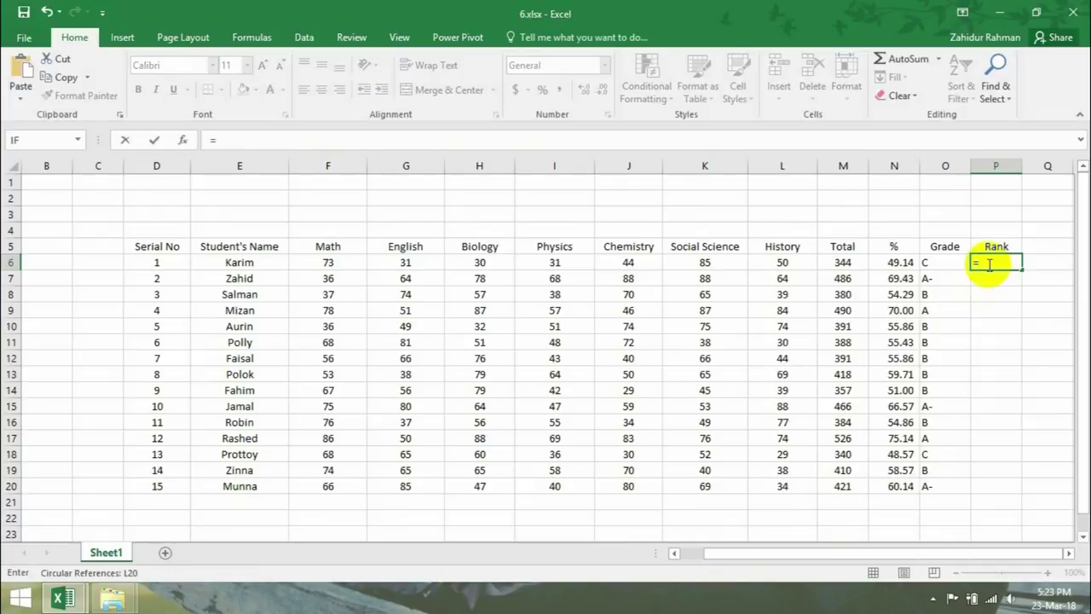
type("rank")
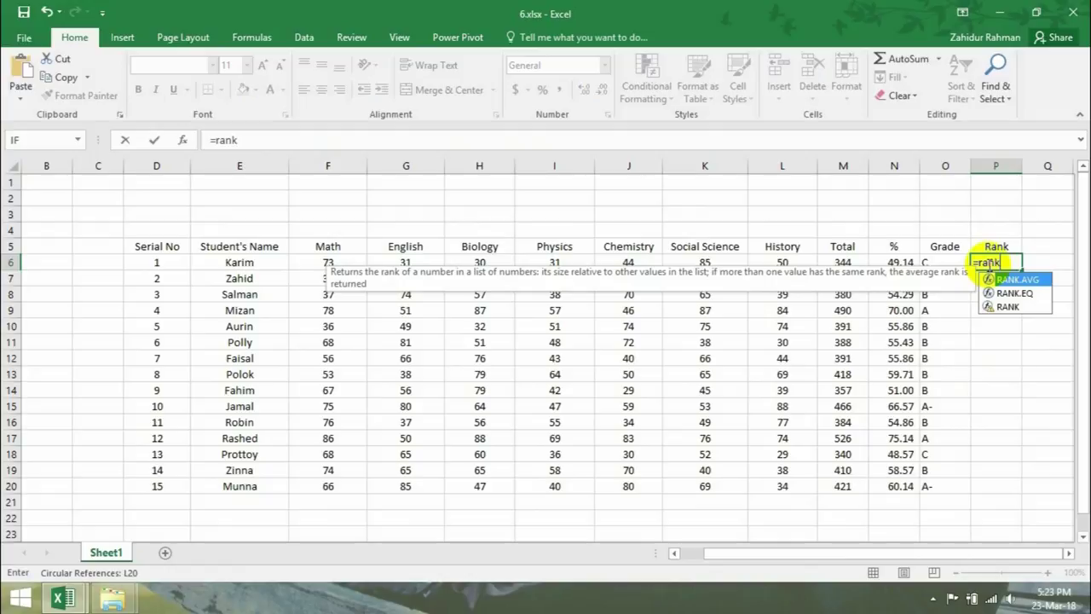
type("(")
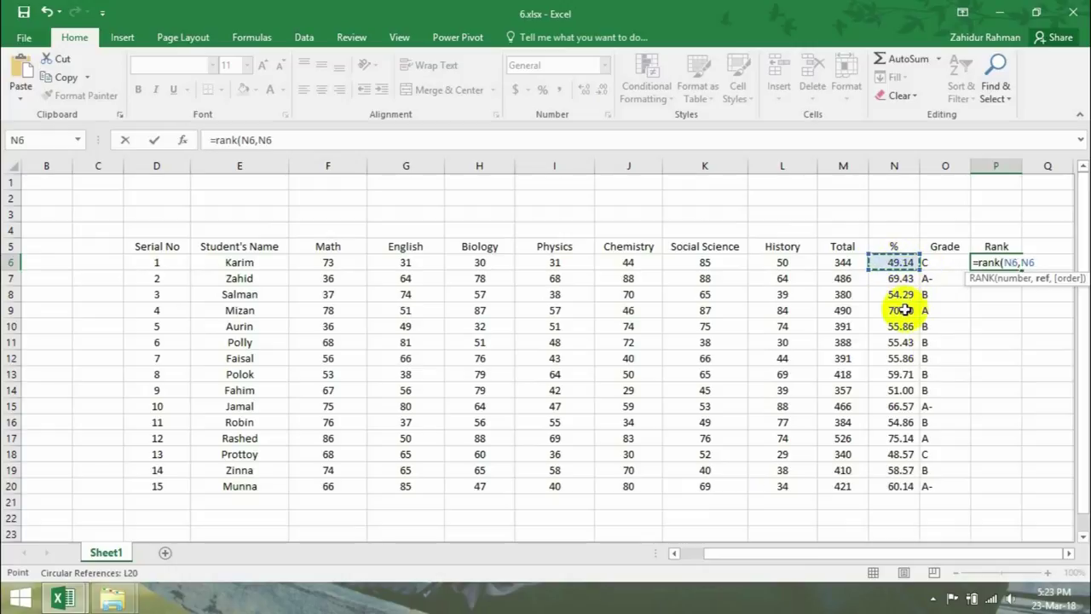
key("Left")
key("Right")
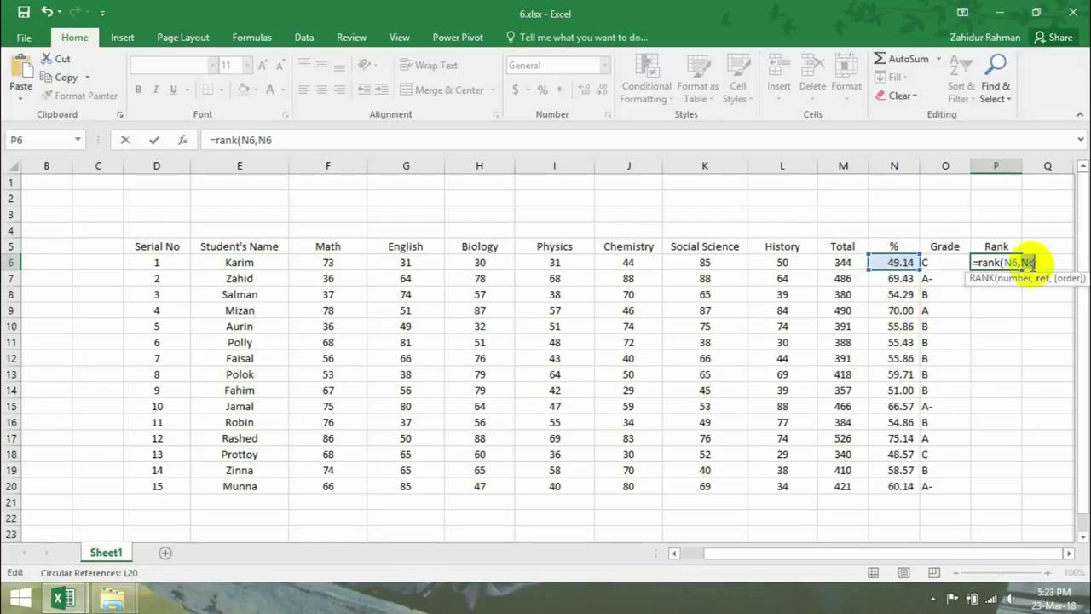
left_click(307, 142)
type("$")
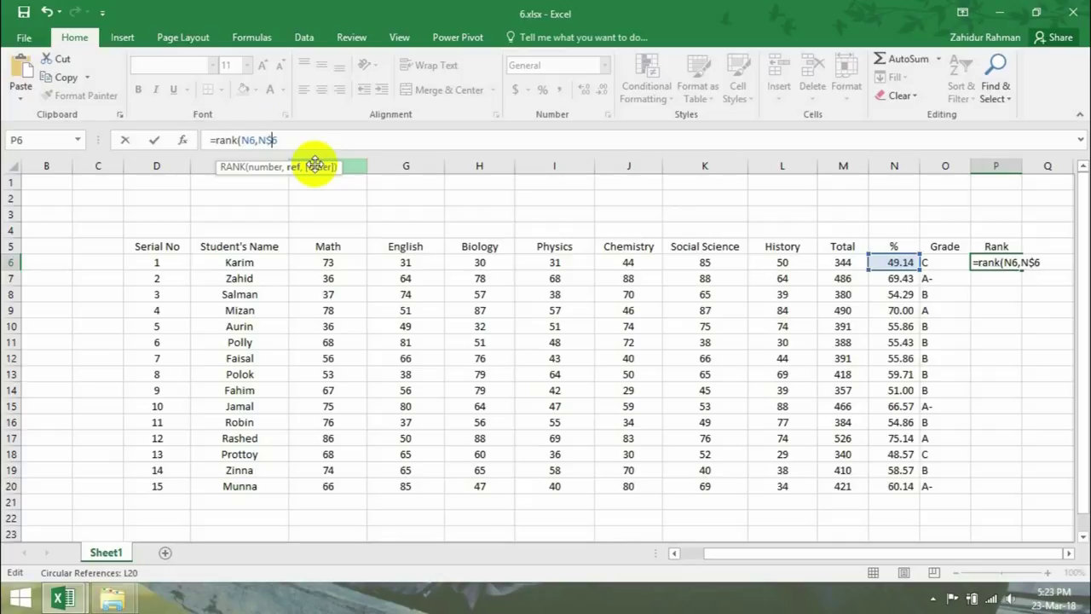
left_click(259, 142)
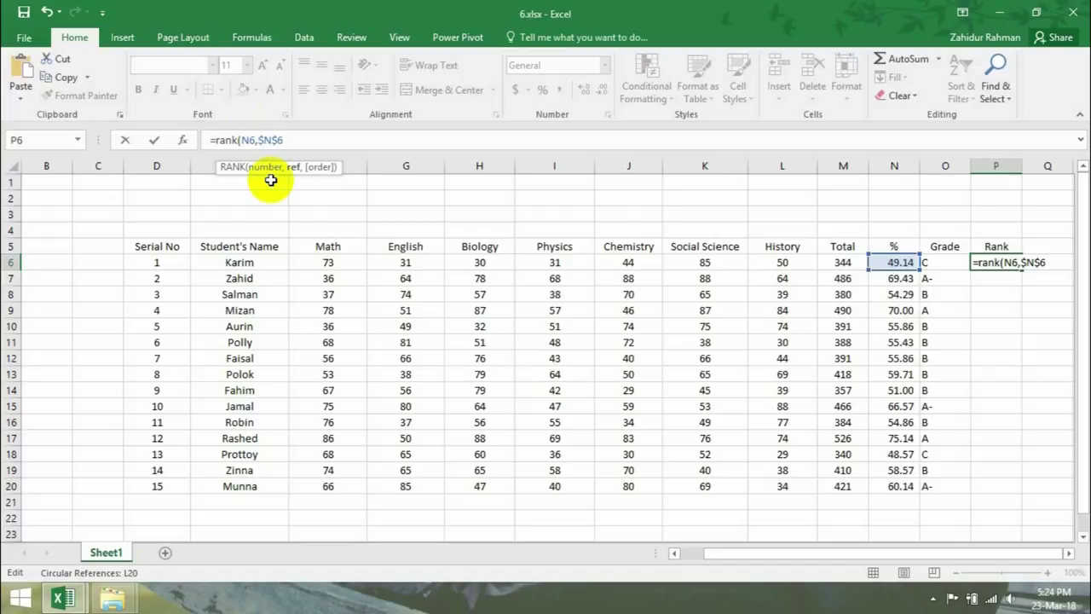
left_click(902, 486)
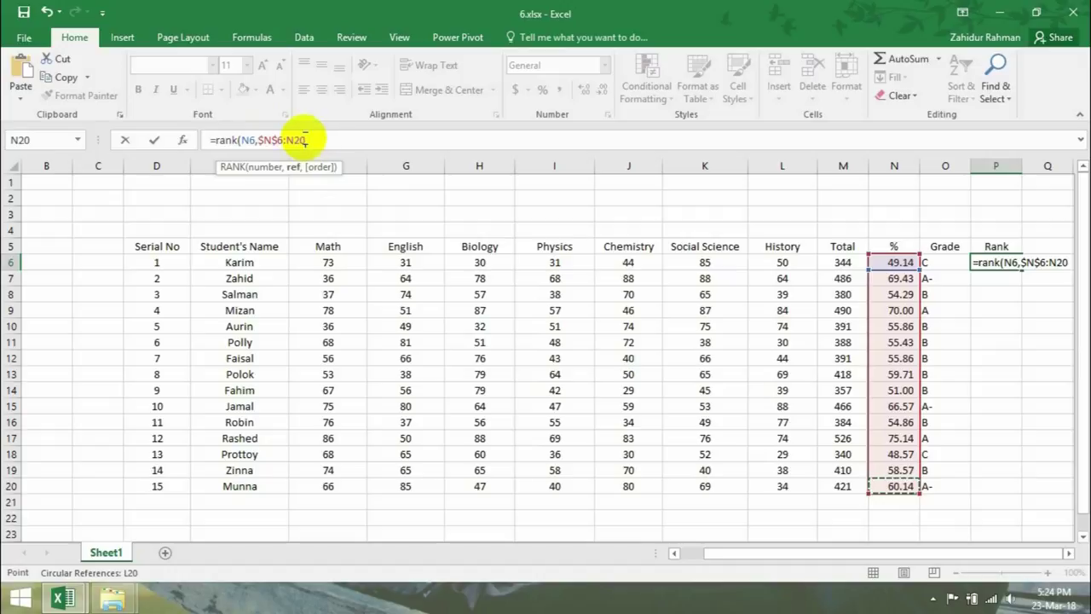
left_click(298, 139)
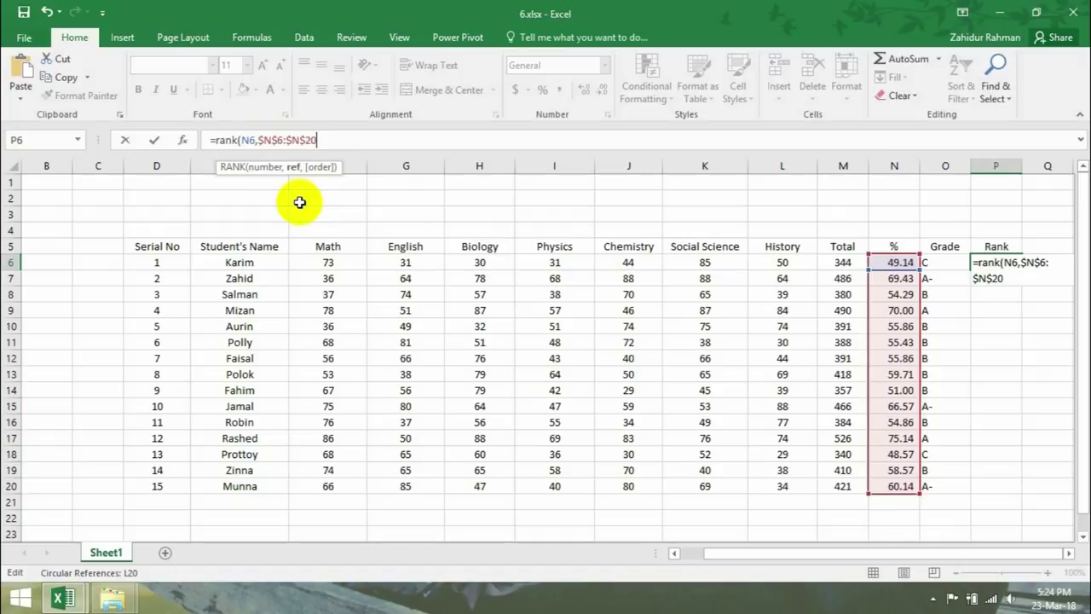
key("End")
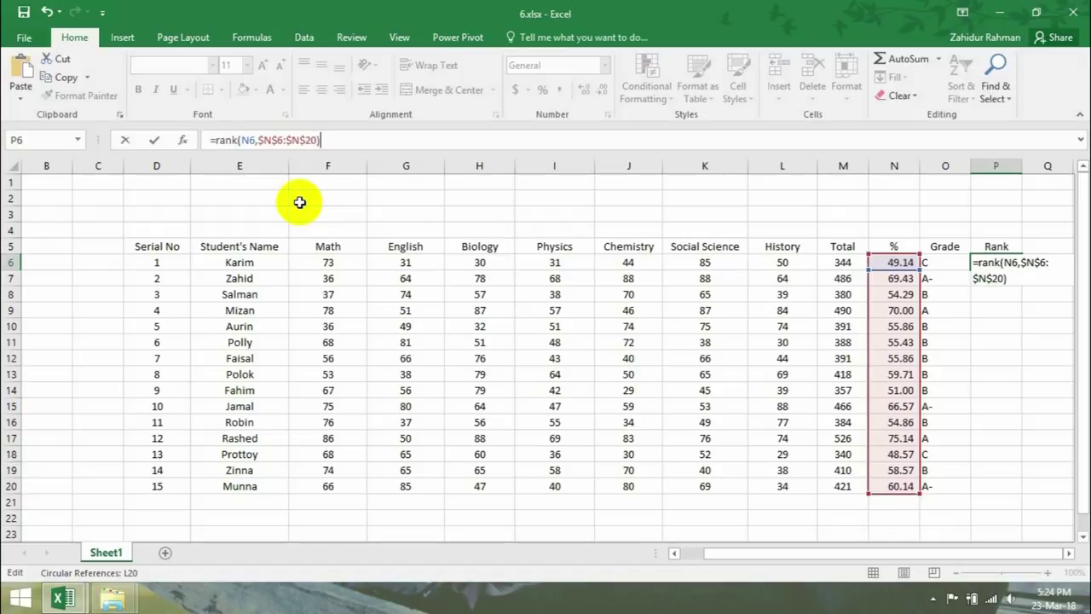
key("Return")
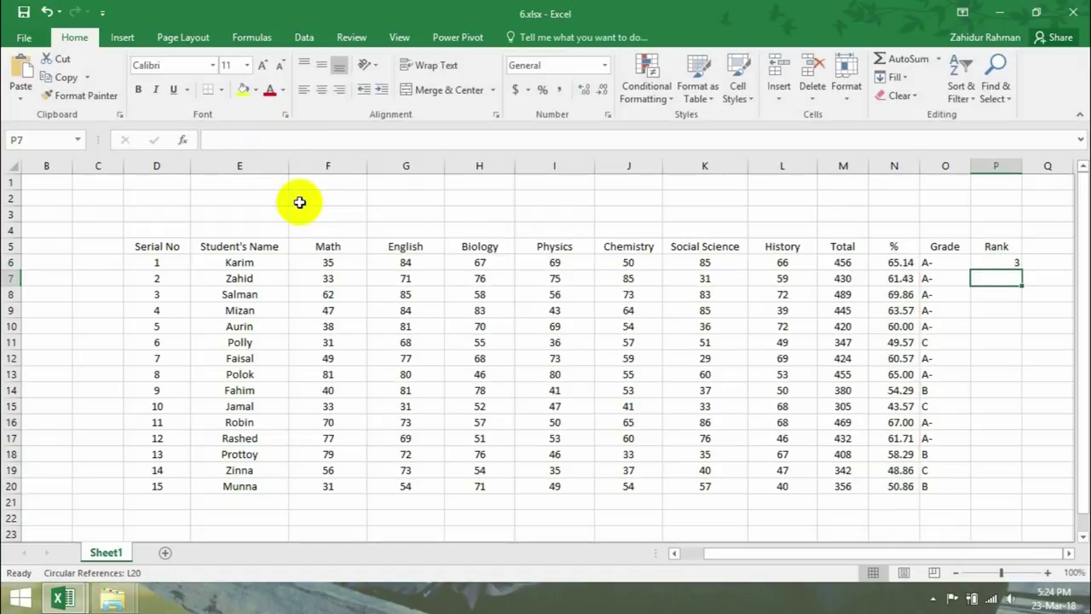
Step: Copy the rank formula down to P20 and verify it in the last row
left_click(991, 262)
left_click_drag(1019, 266, 995, 491)
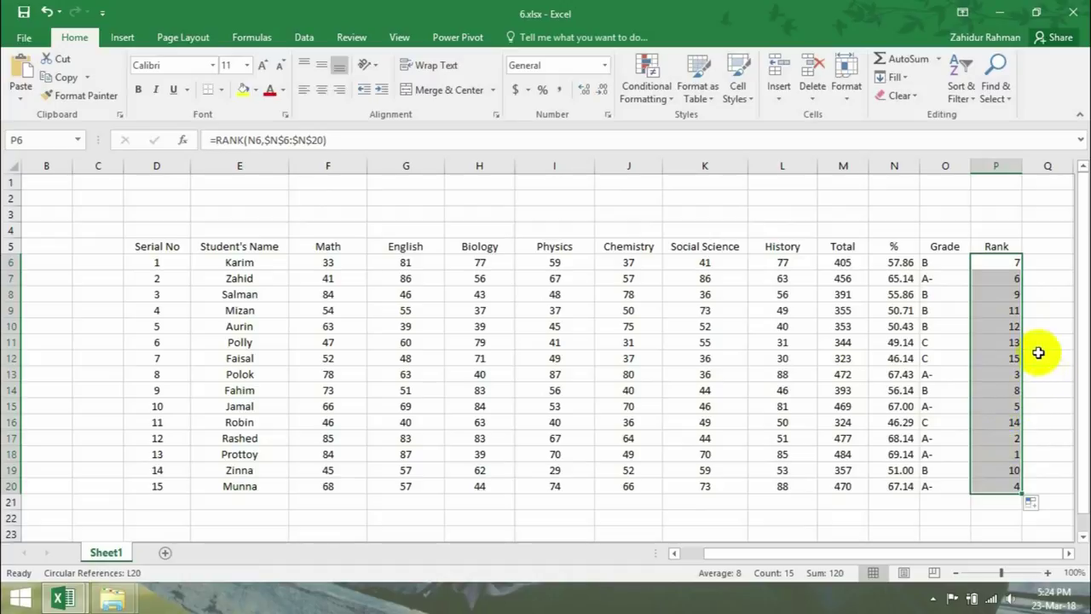
double_click(995, 487)
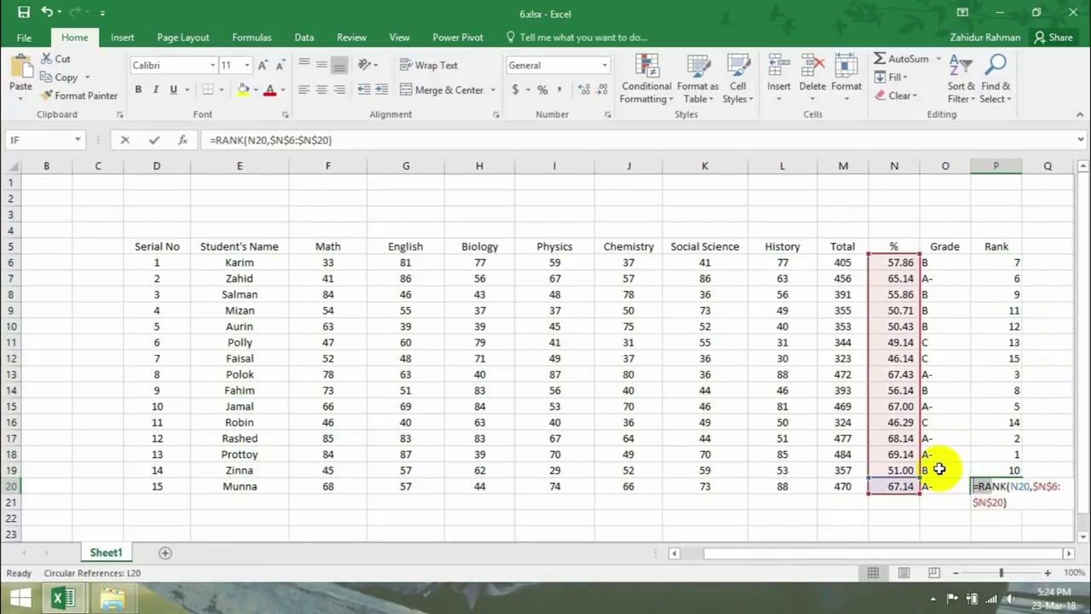
key("ctrl+Return")
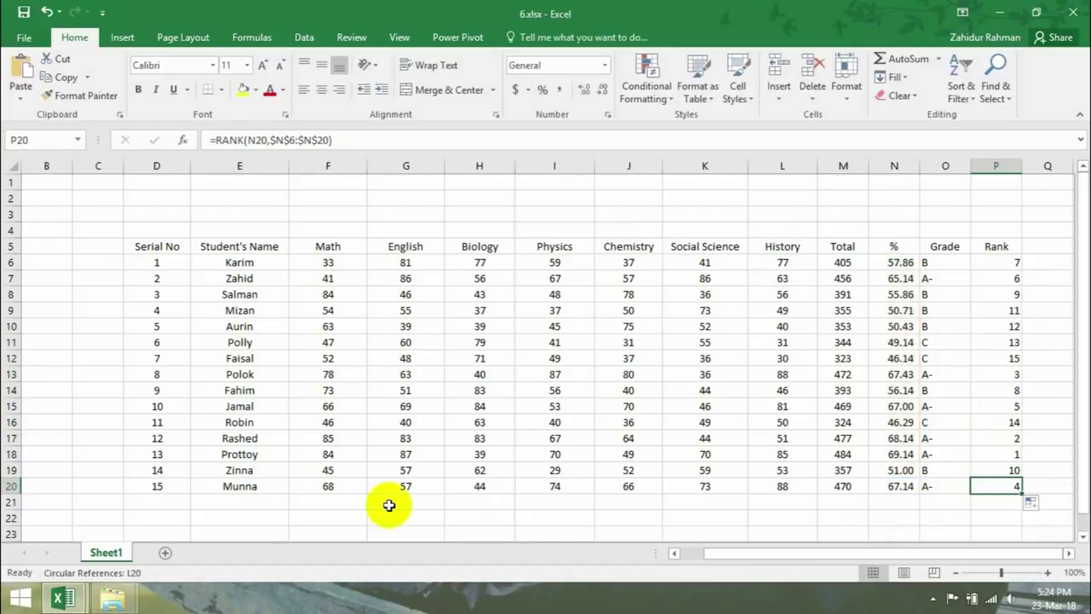
mouse_move(153, 248)
left_mouse_down()
mouse_move(986, 444)
mouse_move(1013, 482)
left_mouse_up()
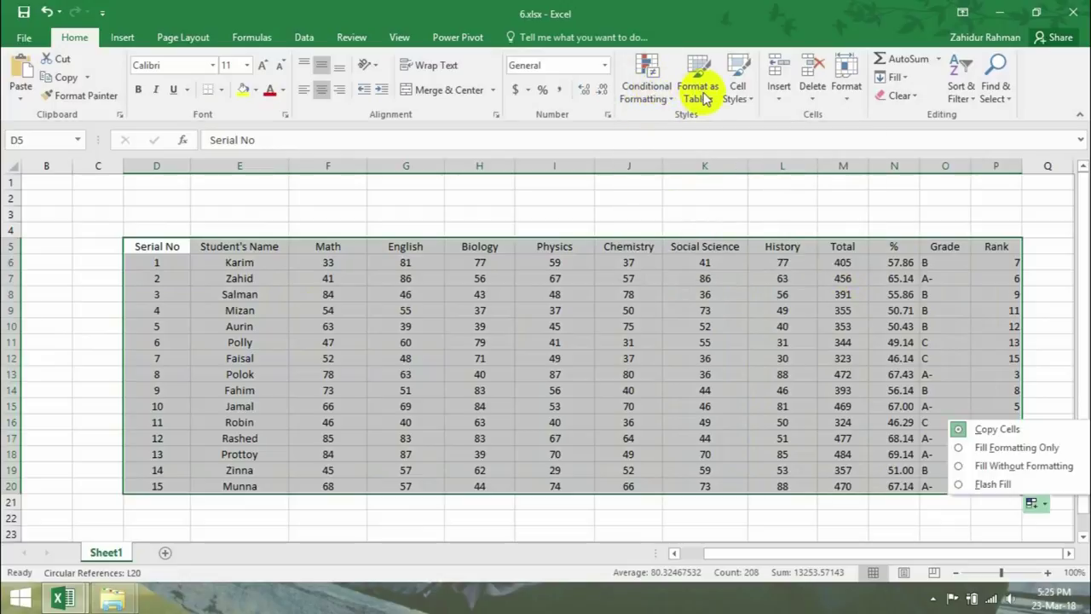
Step: Format D5:P20 as a light blue banded table with a header row
left_click(710, 93)
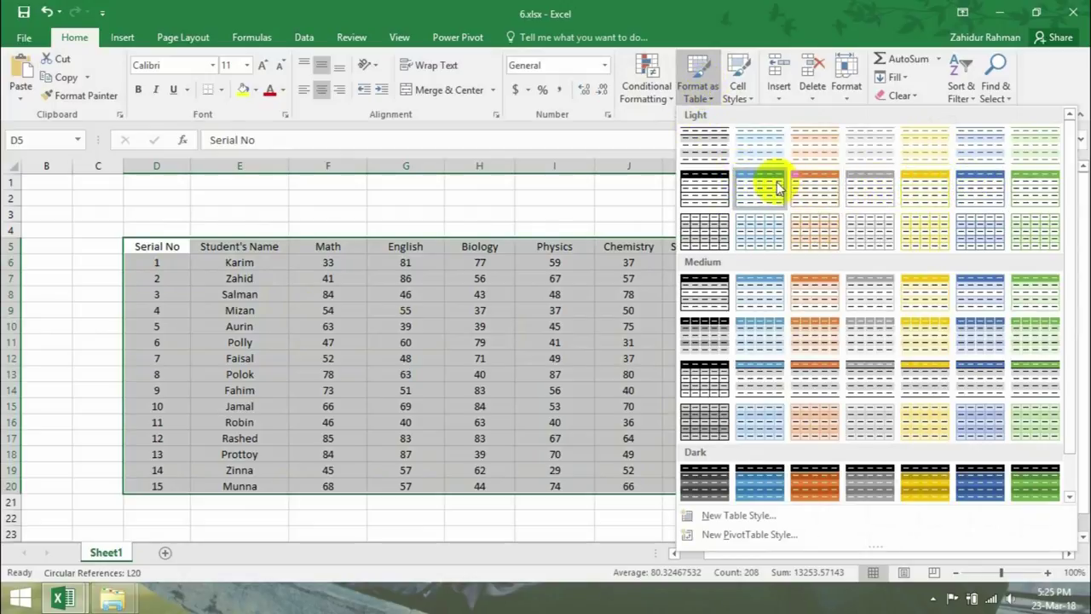
left_click(736, 181)
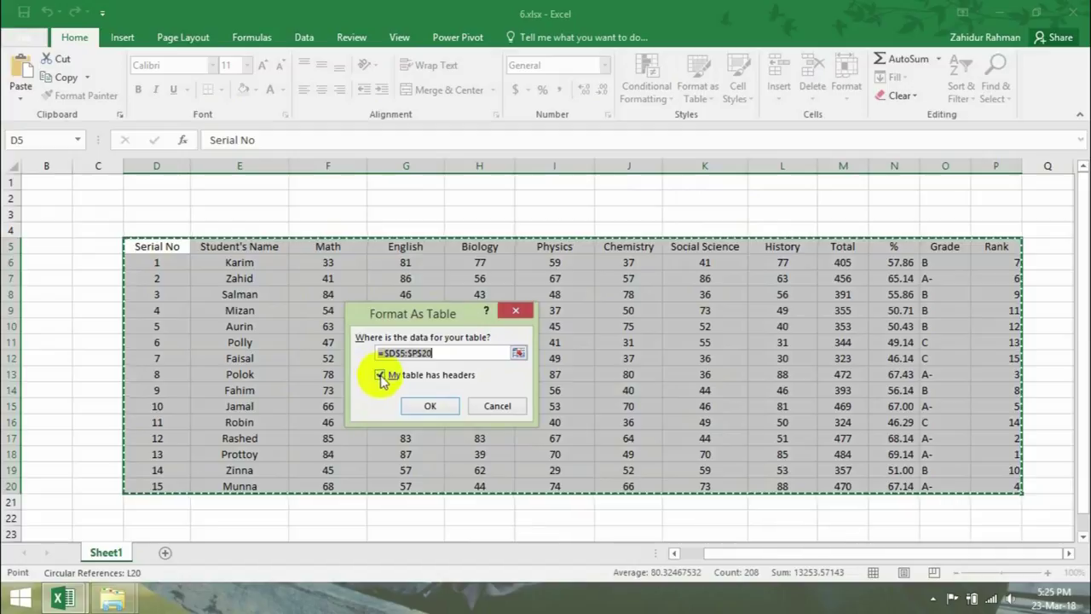
left_click(432, 407)
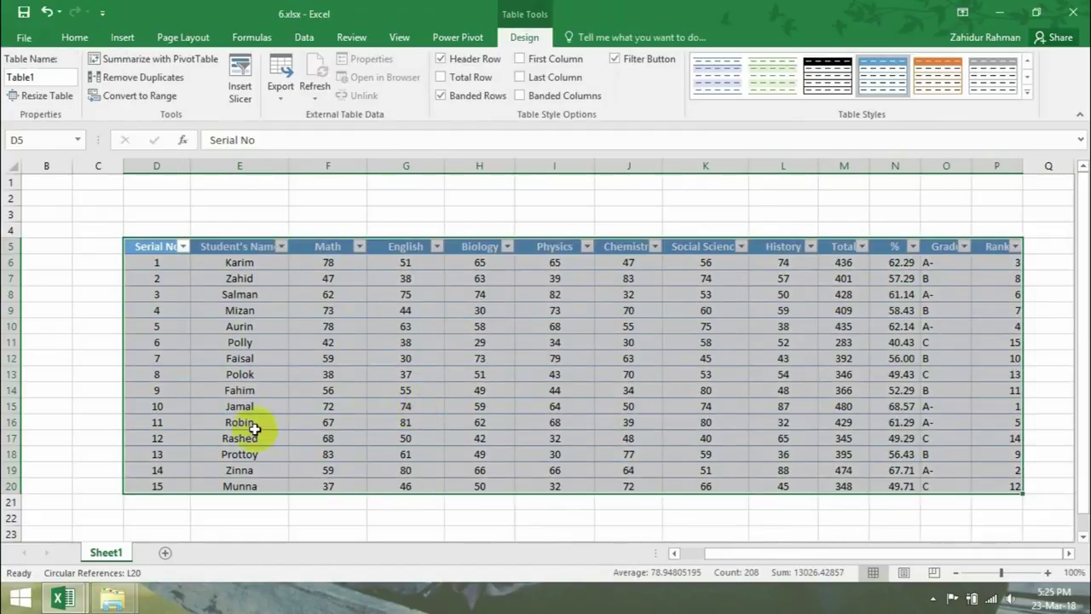
left_click(418, 377)
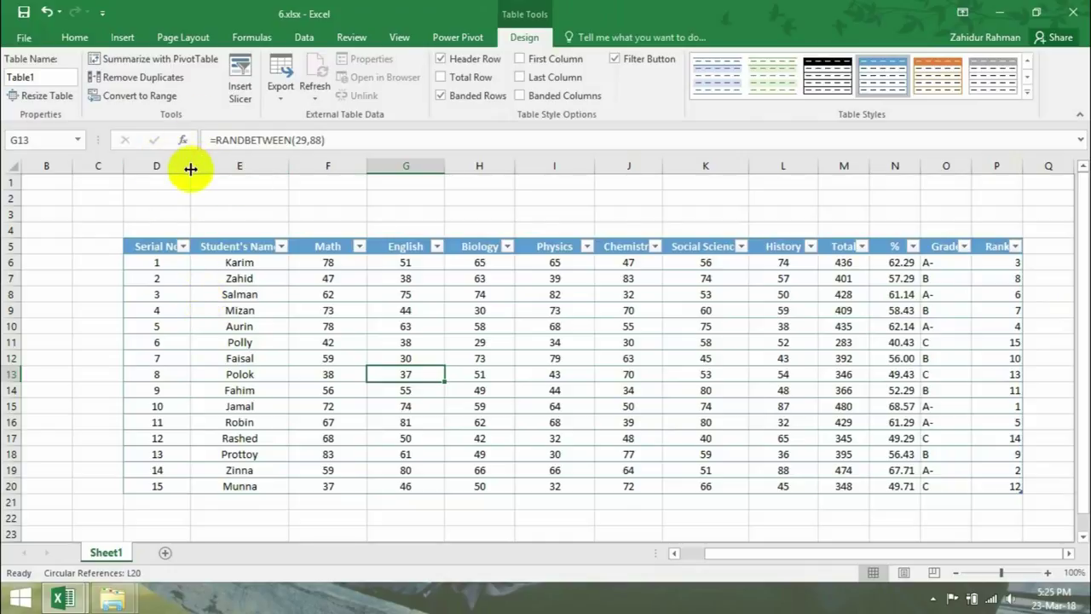
Step: Hide column C and resize columns D through M so every header shows in full
left_click_drag(190, 165, 205, 180)
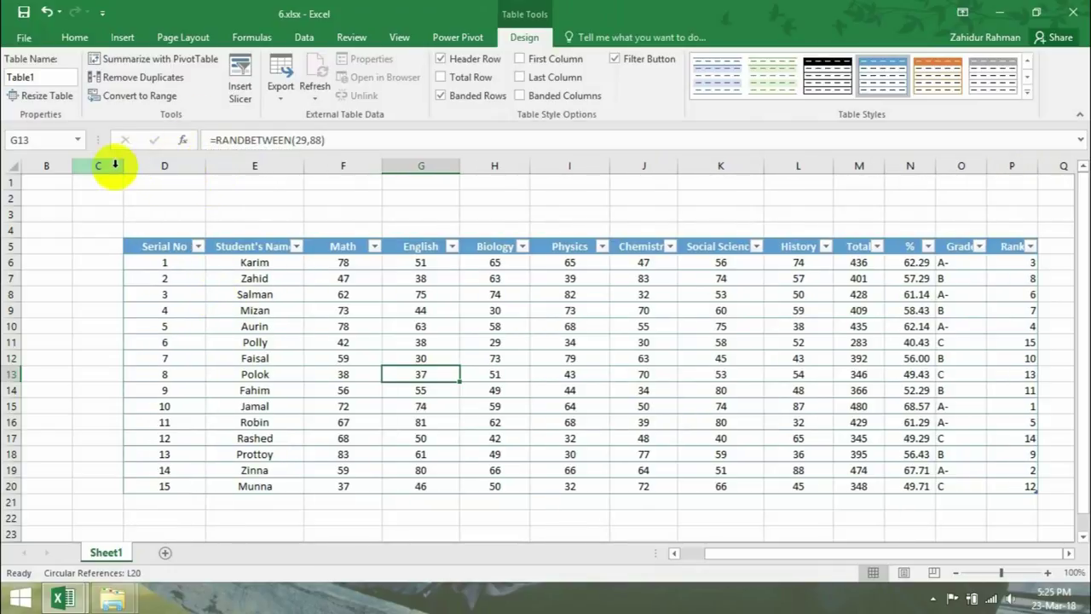
left_click_drag(119, 173, 52, 177)
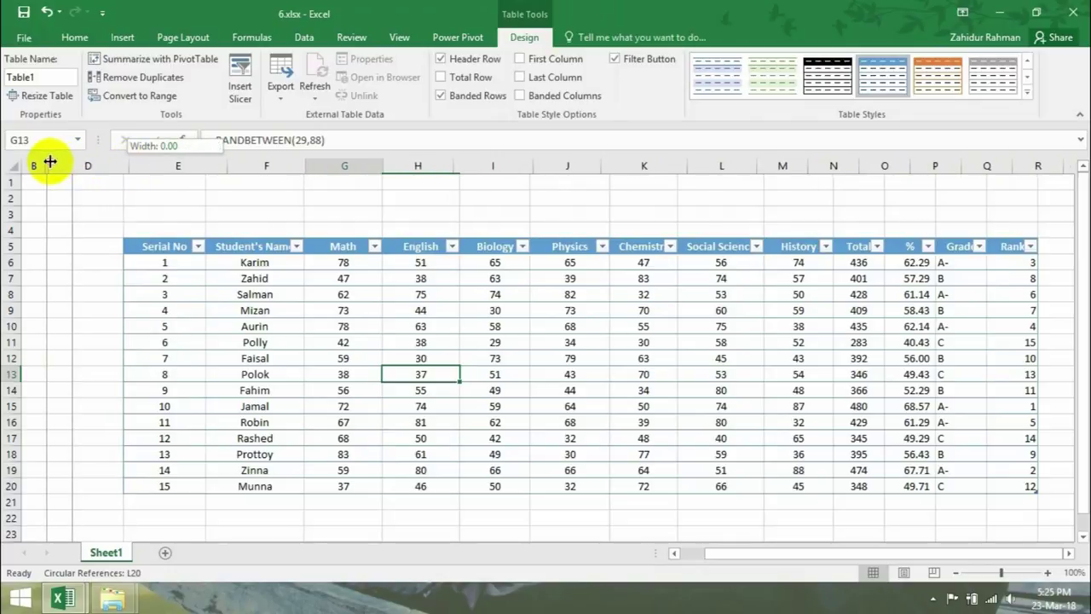
left_click_drag(226, 165, 242, 174)
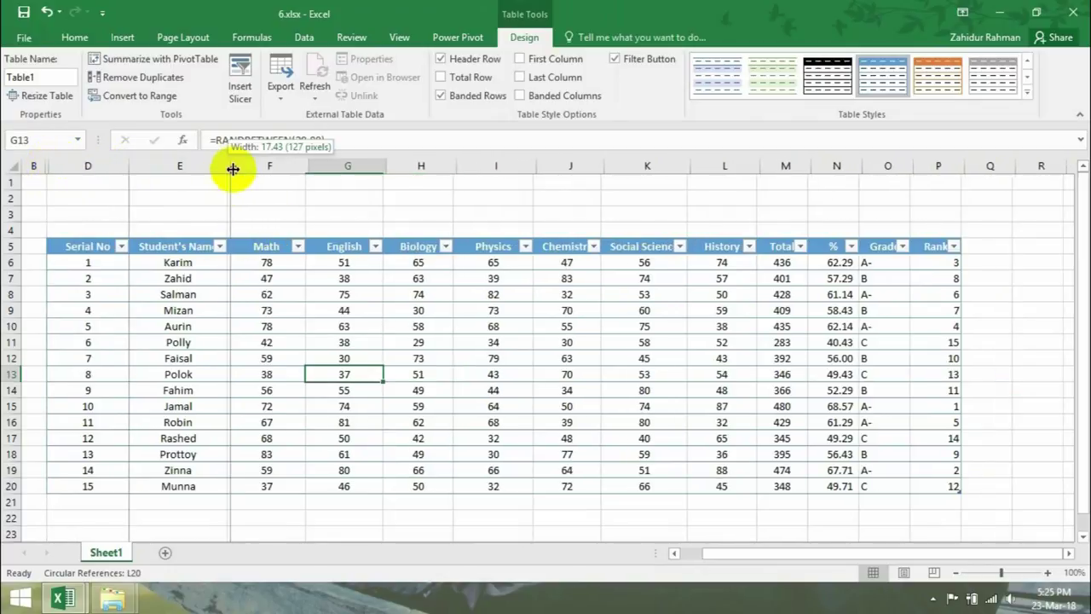
left_click_drag(321, 165, 306, 161)
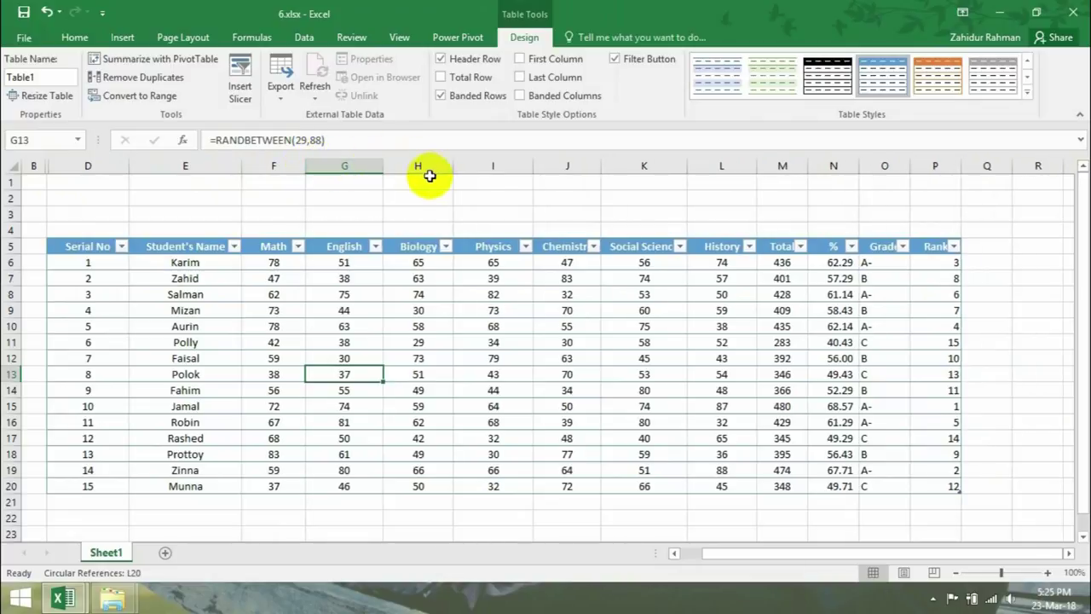
left_click_drag(388, 166, 373, 165)
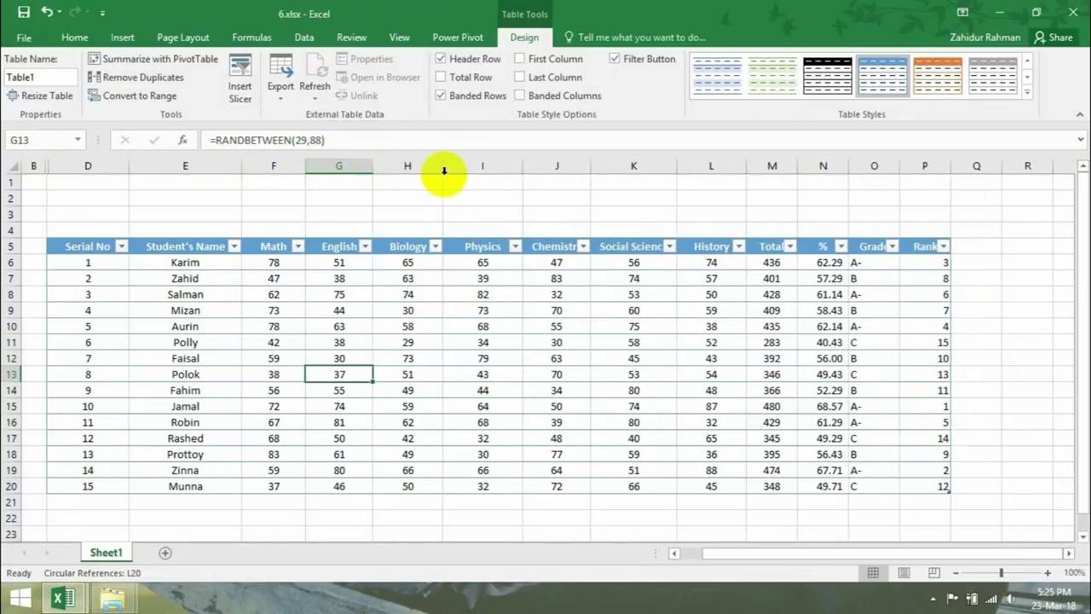
mouse_move(515, 174)
left_mouse_down()
mouse_move(499, 169)
mouse_move(515, 168)
left_mouse_up()
left_click_drag(584, 165, 598, 166)
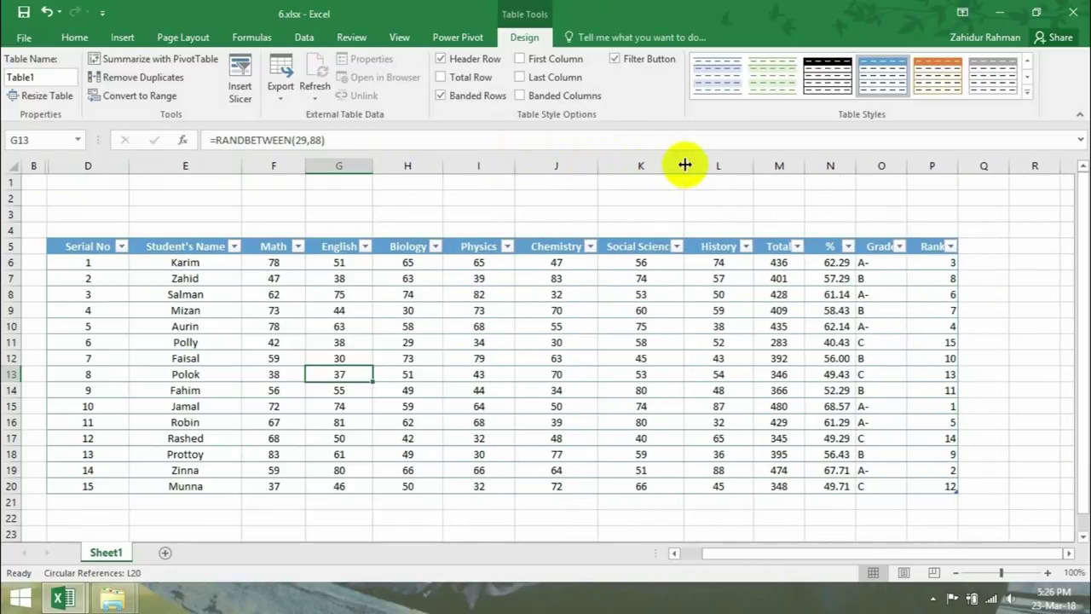
left_click_drag(682, 166, 696, 167)
mouse_move(764, 166)
left_mouse_down()
mouse_move(745, 164)
mouse_move(769, 167)
left_mouse_up()
left_click_drag(818, 164, 953, 165)
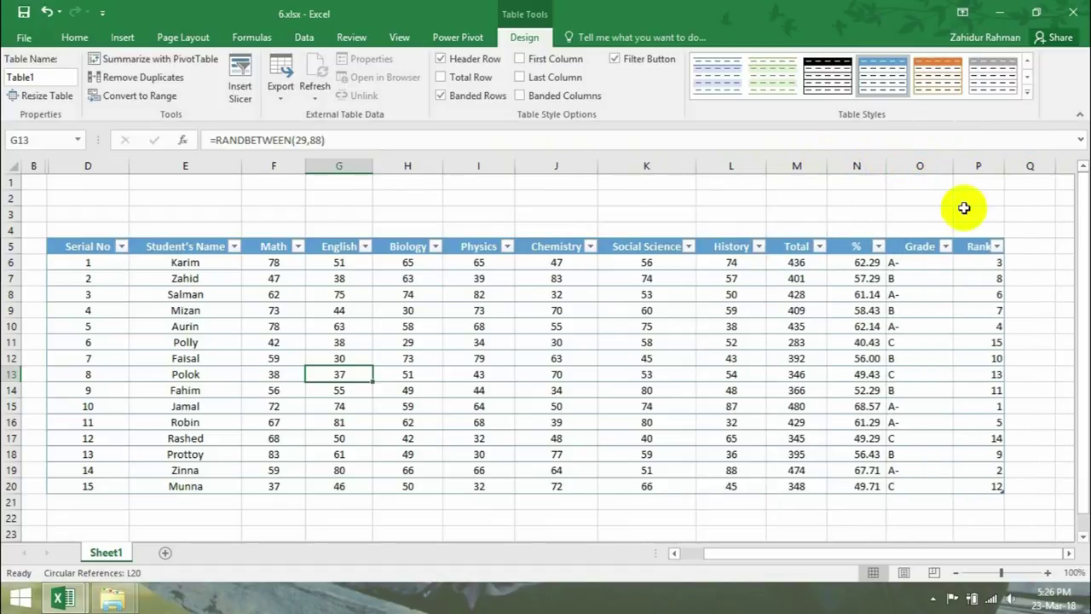
left_click_drag(73, 246, 901, 485)
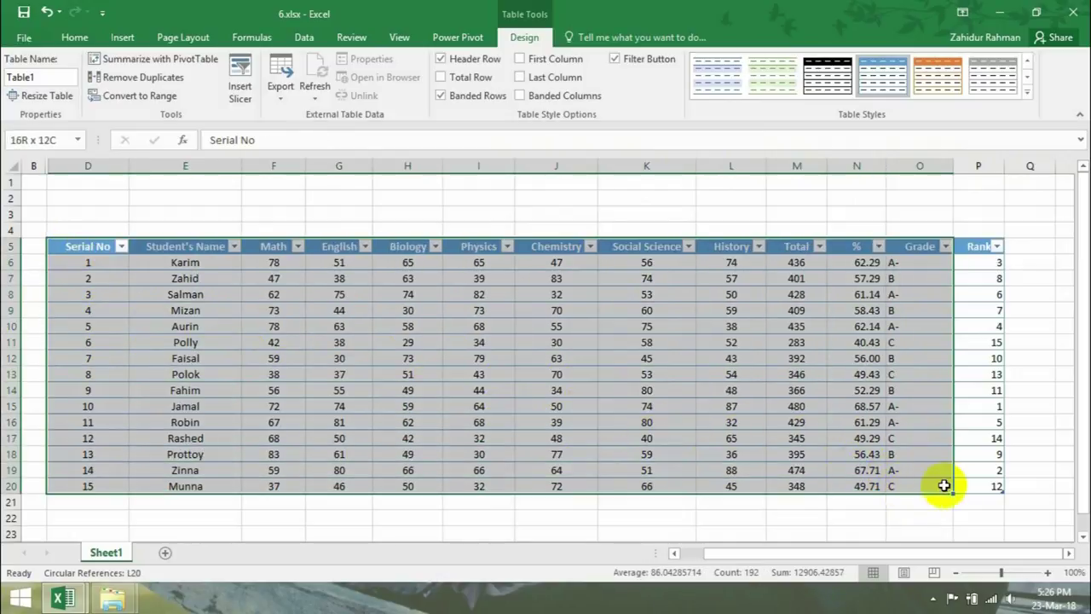
left_click_drag(952, 491, 1004, 492)
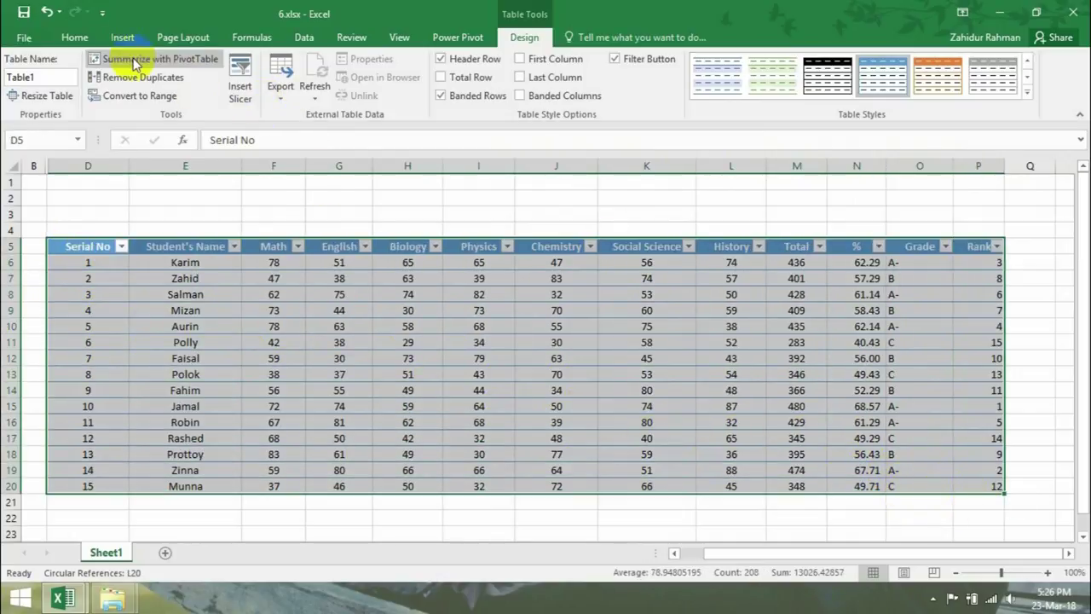
left_click(84, 39)
left_click(318, 92)
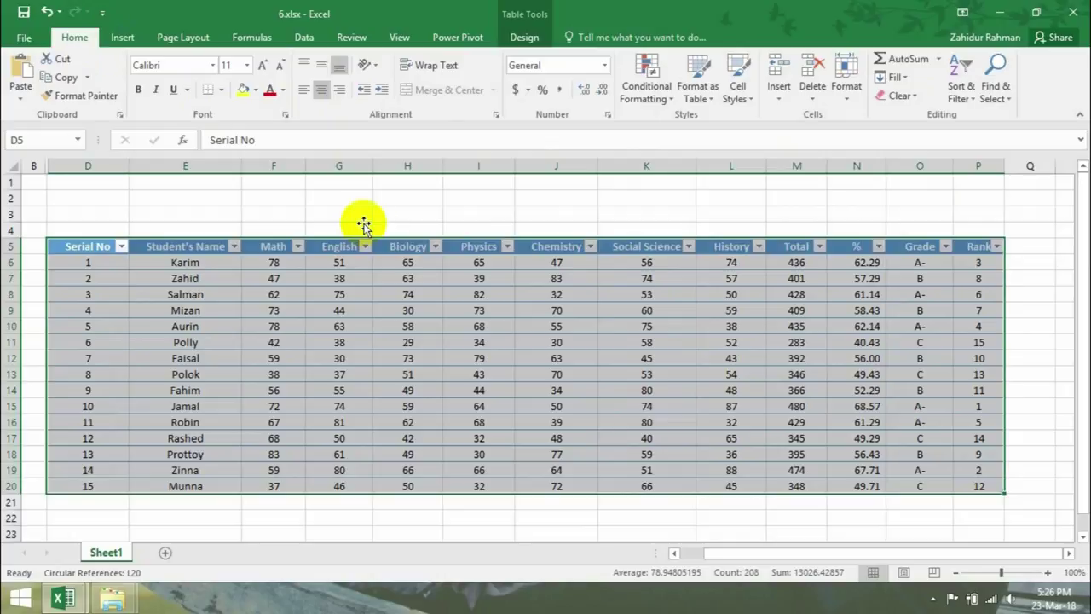
left_click(482, 374)
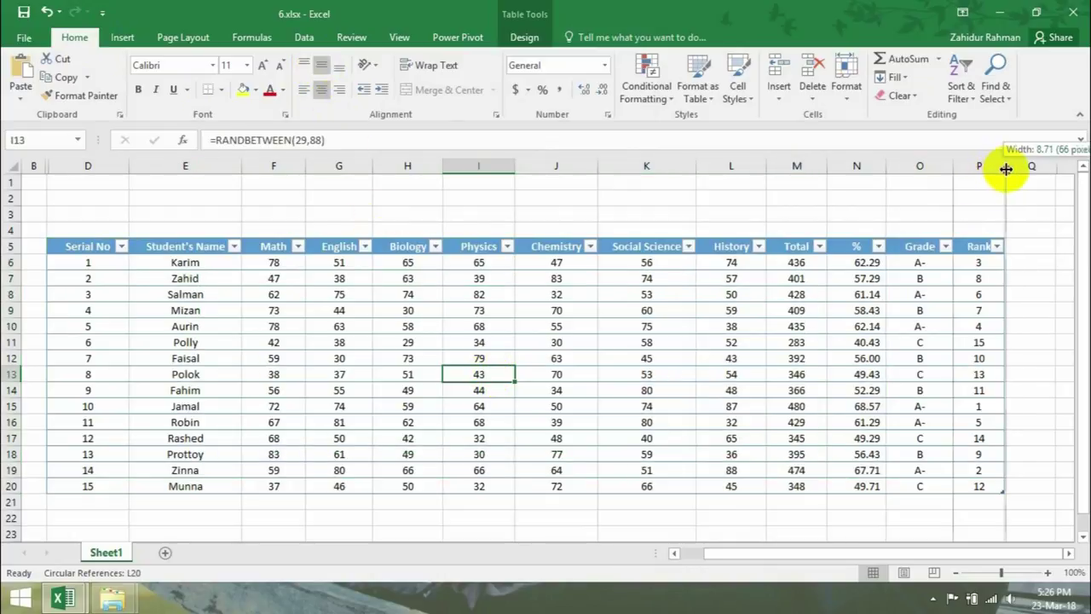
left_click_drag(1003, 168, 1017, 175)
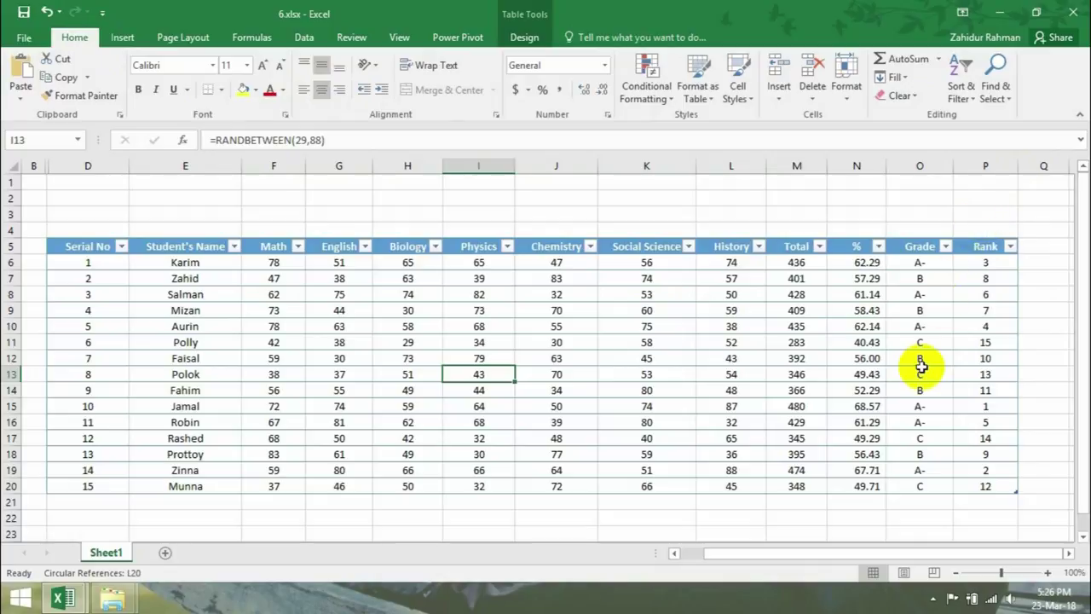
scroll(457, 307, "down", 1)
scroll(457, 308, "up", 1)
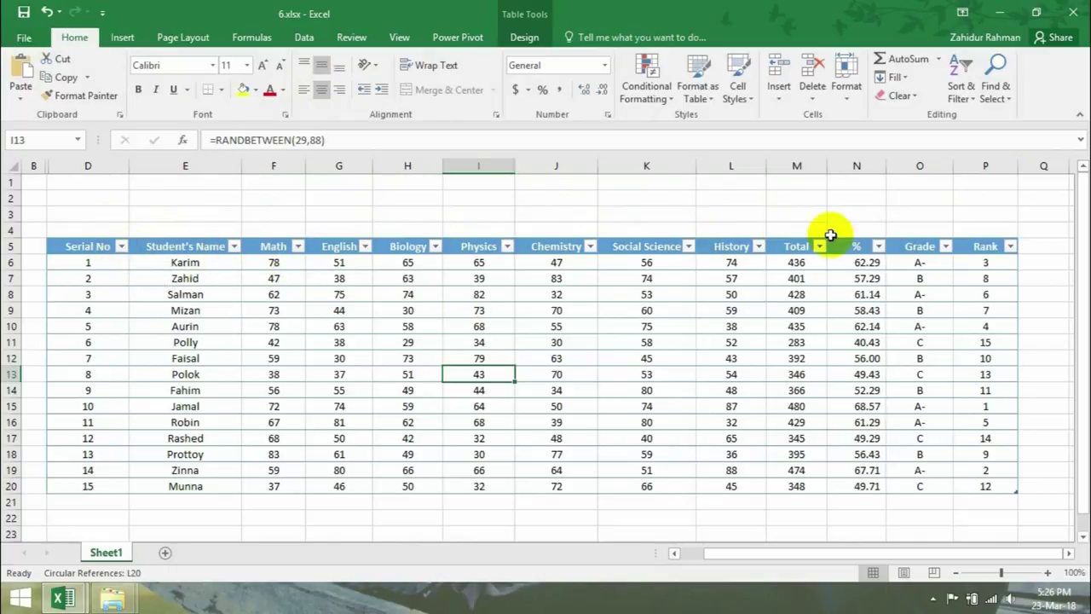
left_click(878, 246)
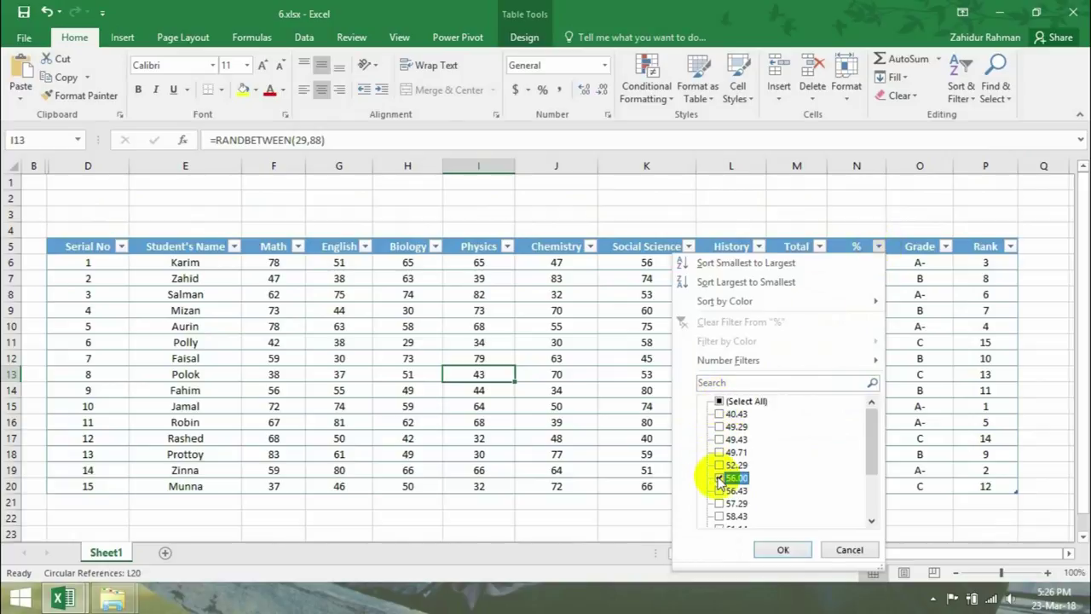
left_click(782, 550)
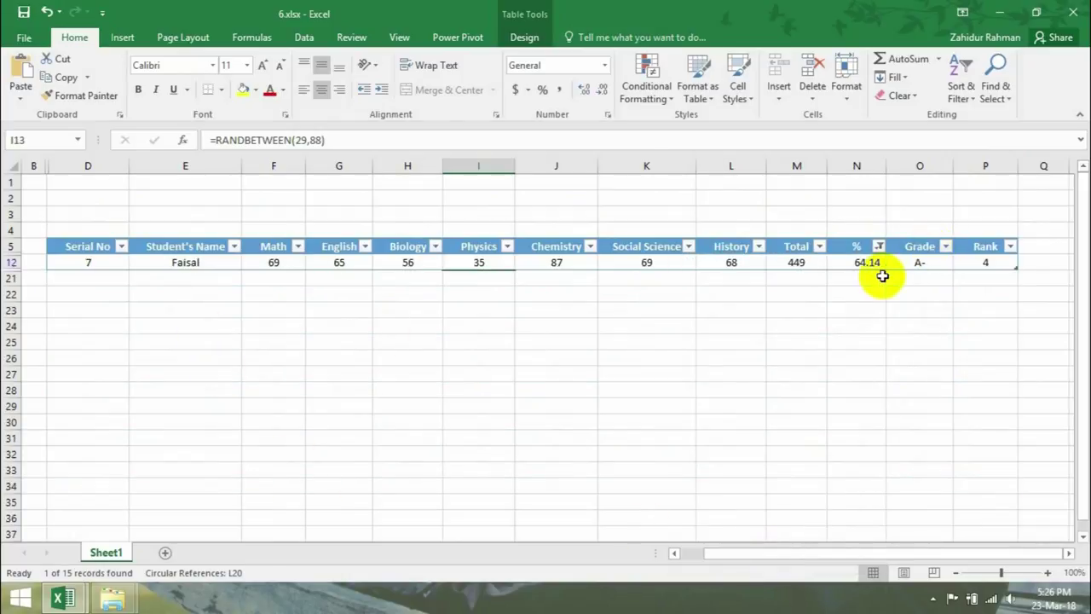
left_click(176, 267)
left_click(856, 266)
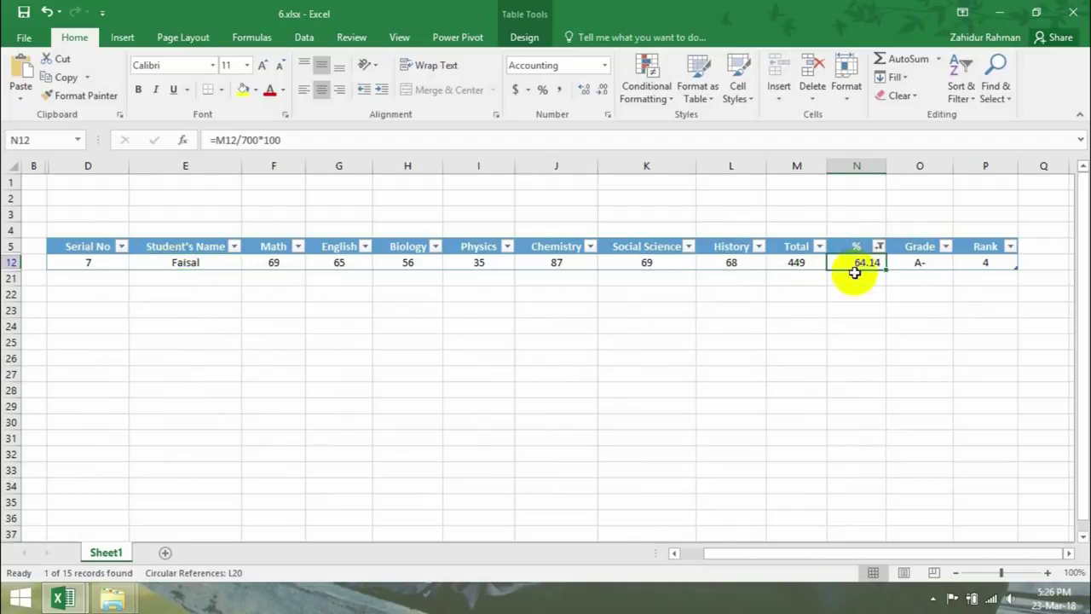
left_click(483, 331)
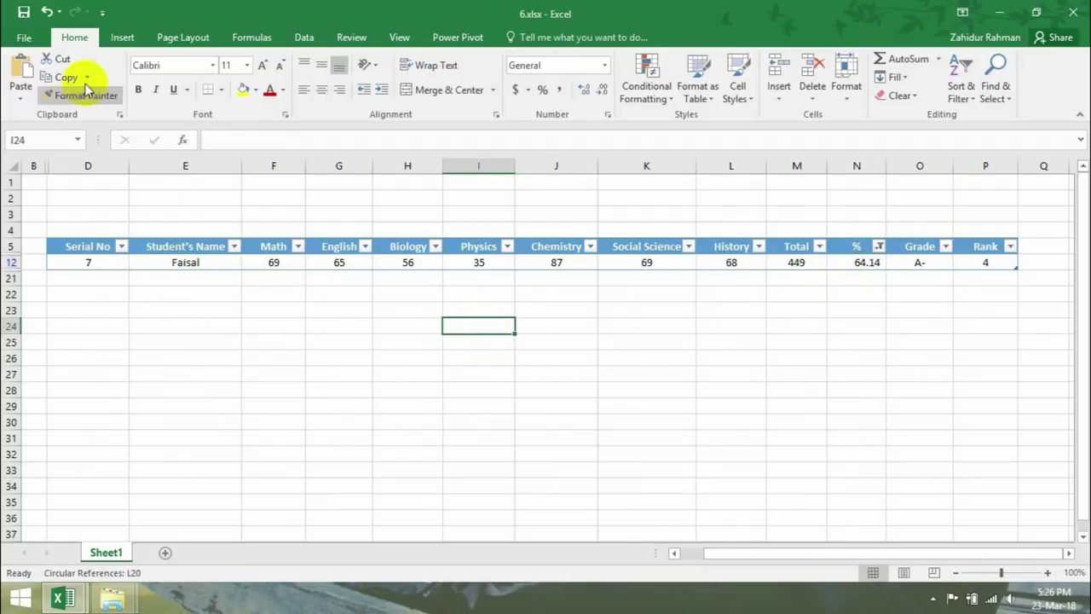
left_click(47, 12)
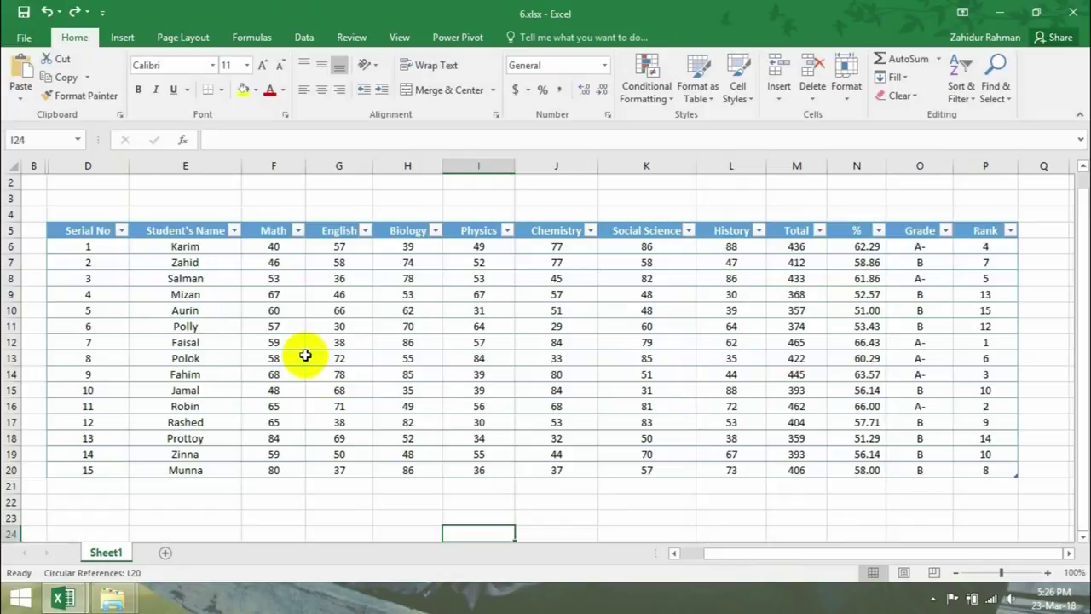
Step: Start a RANDBETWEEN formula in cell G24 below the marksheet table
scroll(315, 362, "down", 1)
scroll(314, 471, "up", 1)
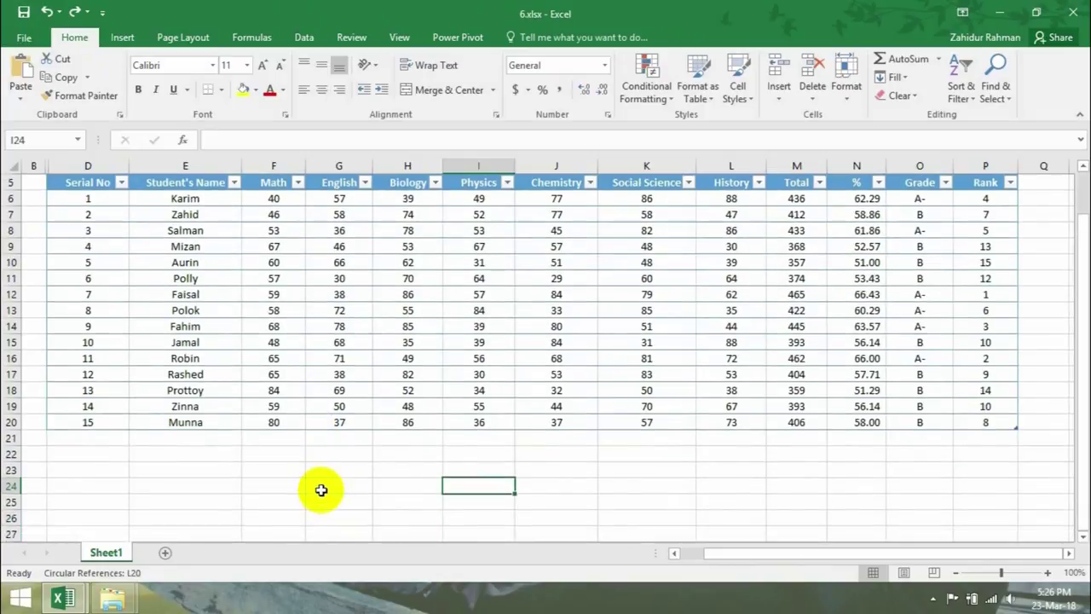
left_click(317, 486)
scroll(392, 473, "down", 1)
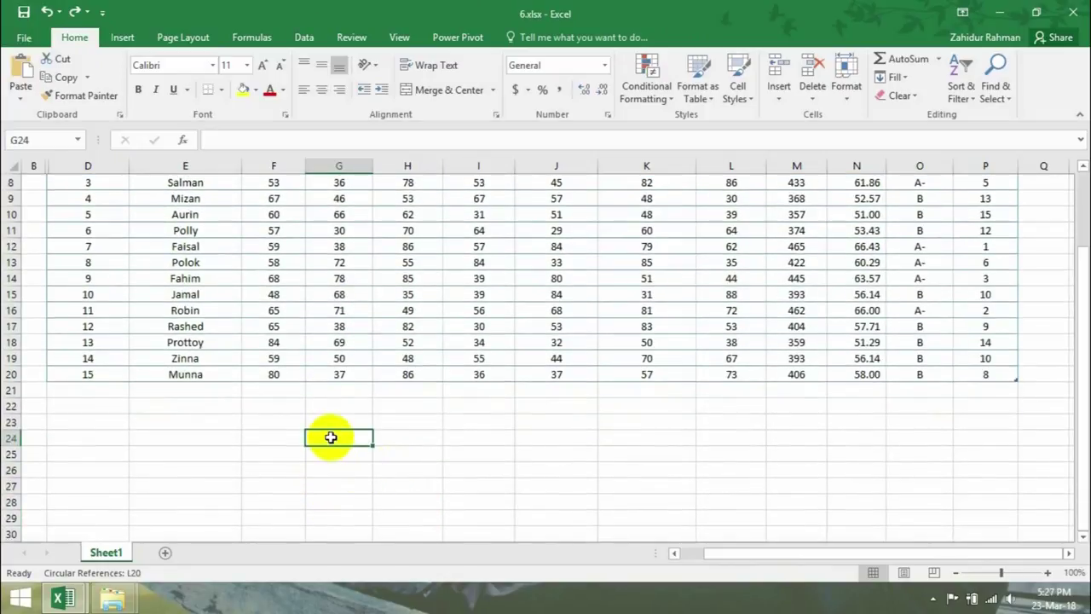
double_click(331, 437)
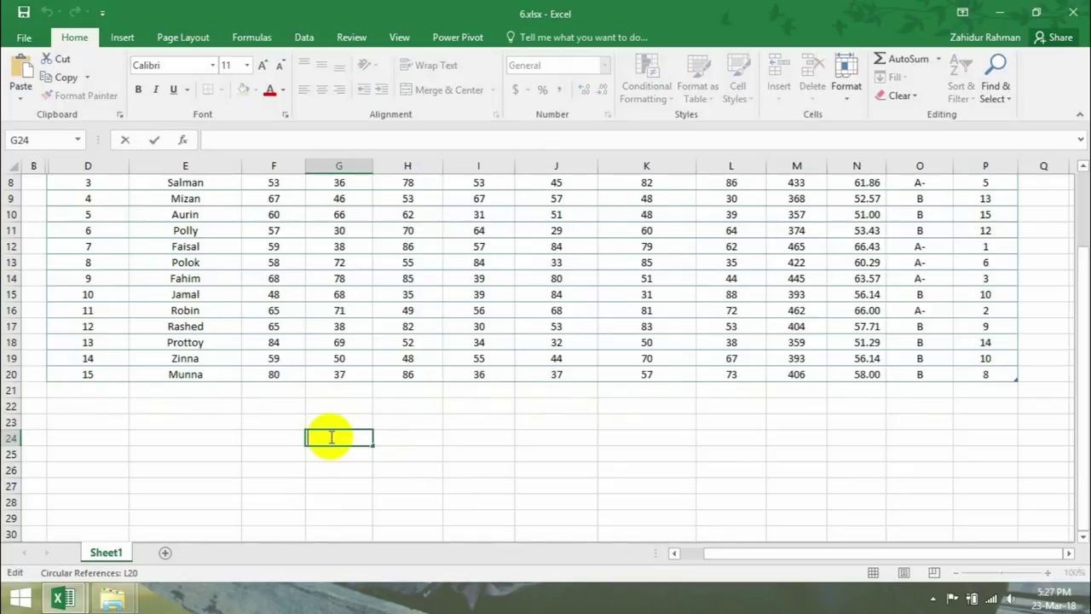
type("=ra")
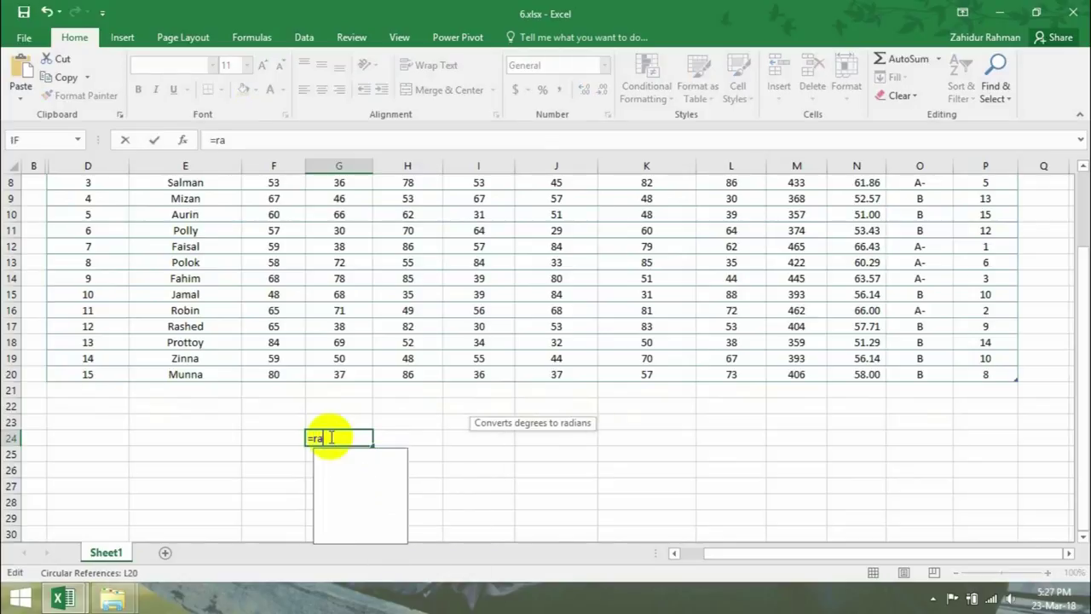
type("nd")
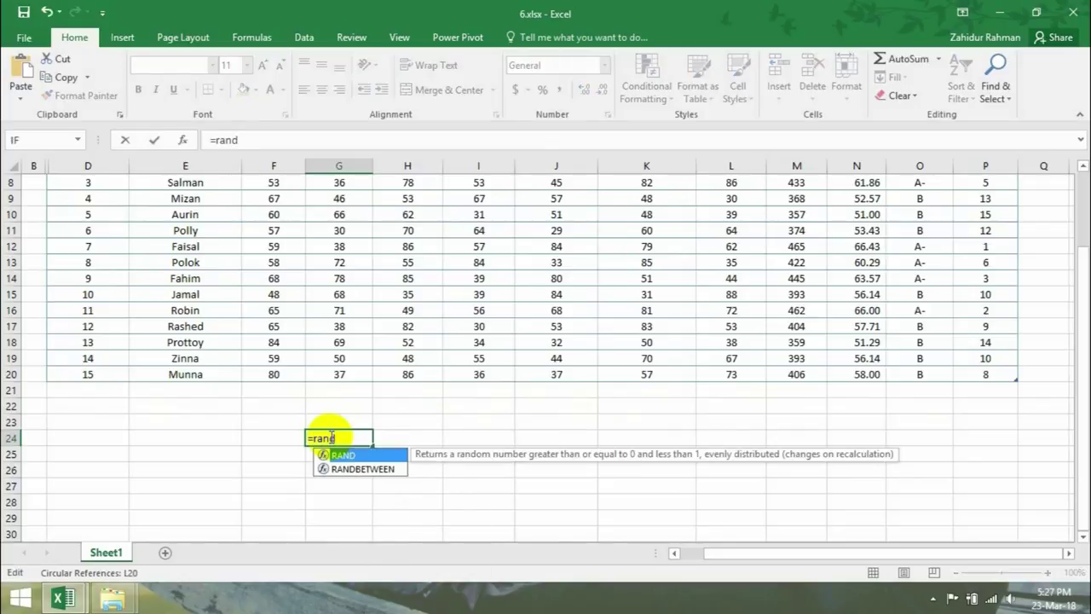
key("Down")
key("Return")
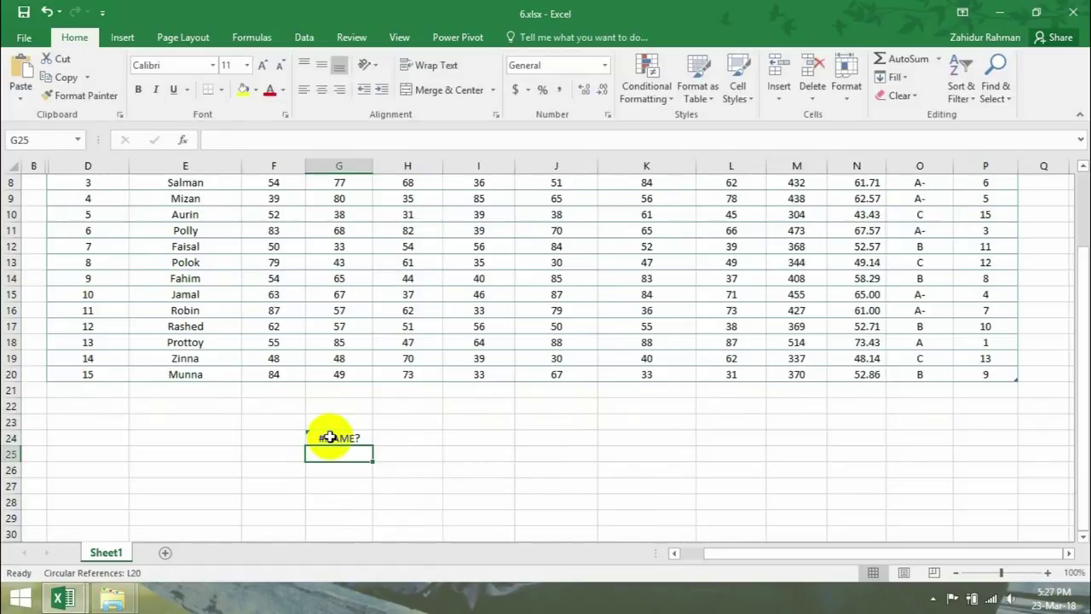
Step: Fix G24's #NAME? error so it holds =RANDBETWEEN(10,50), showing 22
left_click(332, 435)
left_click(254, 136)
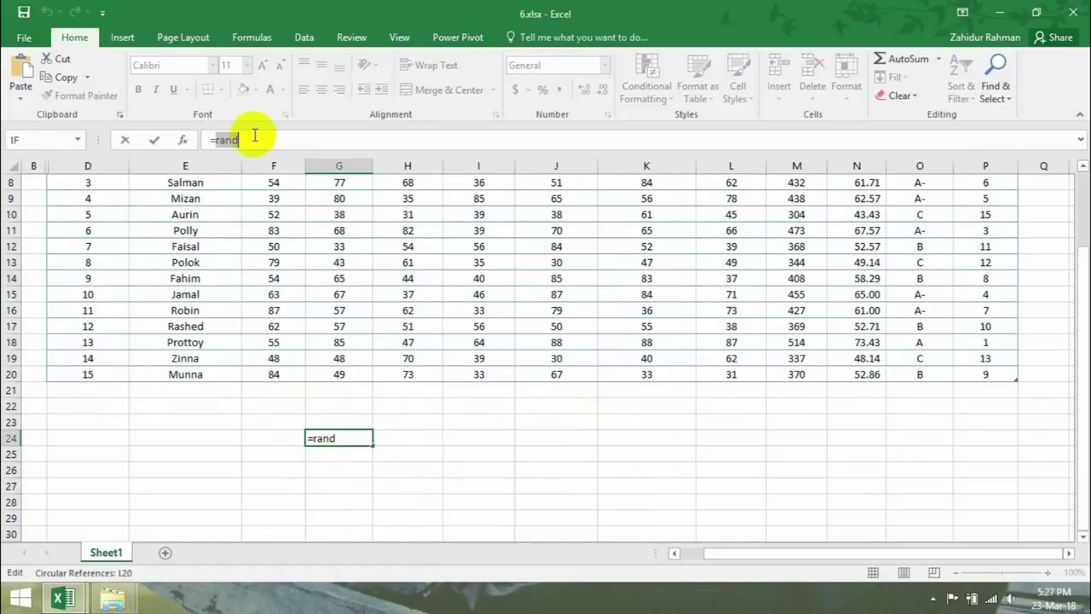
type("bet")
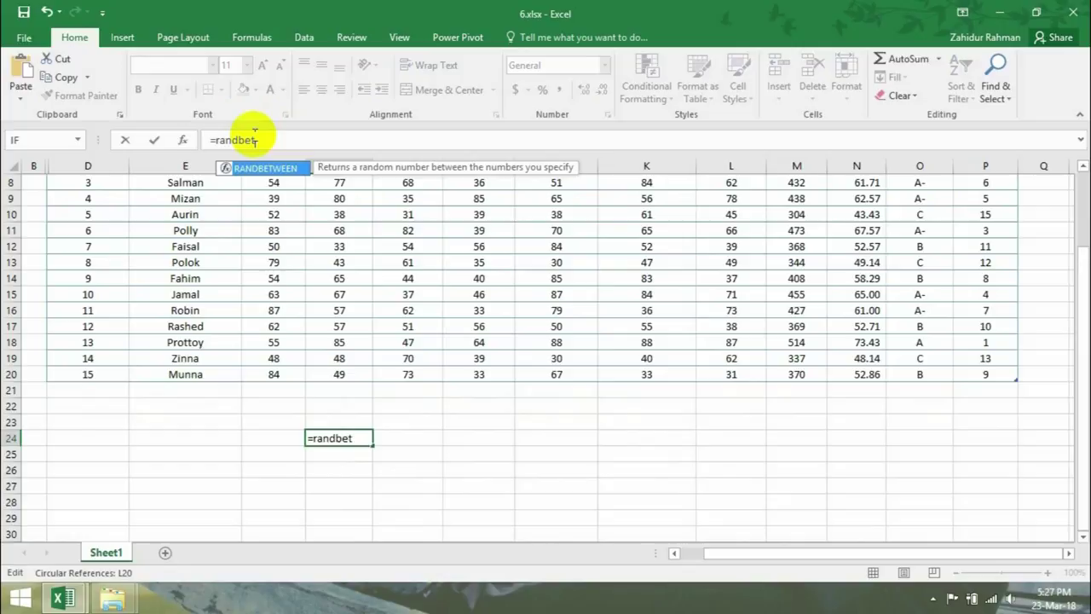
key("Return")
left_click(315, 437)
left_click(286, 140)
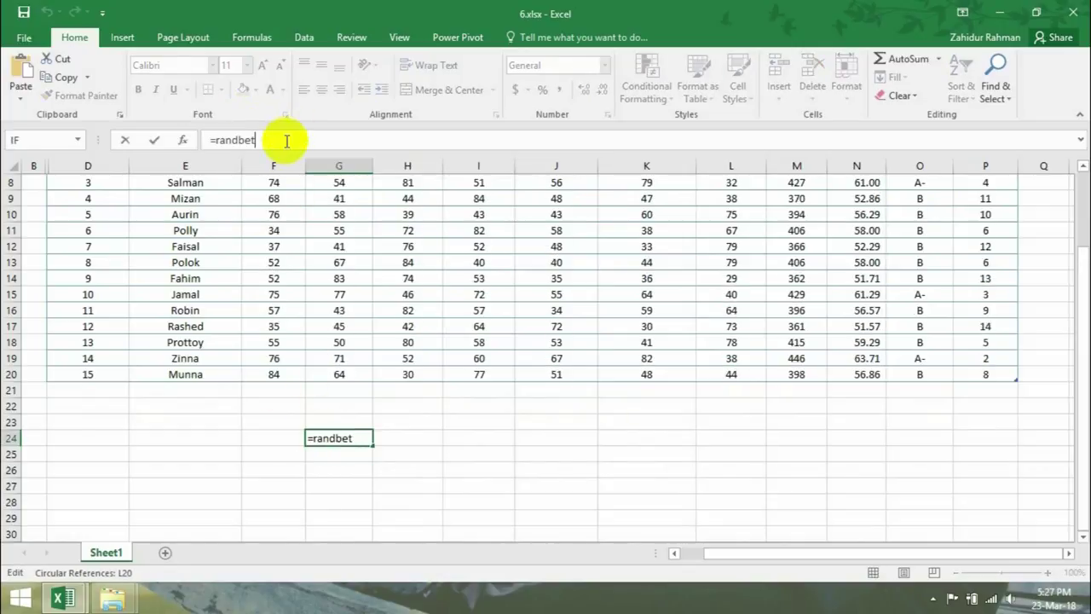
type("wee")
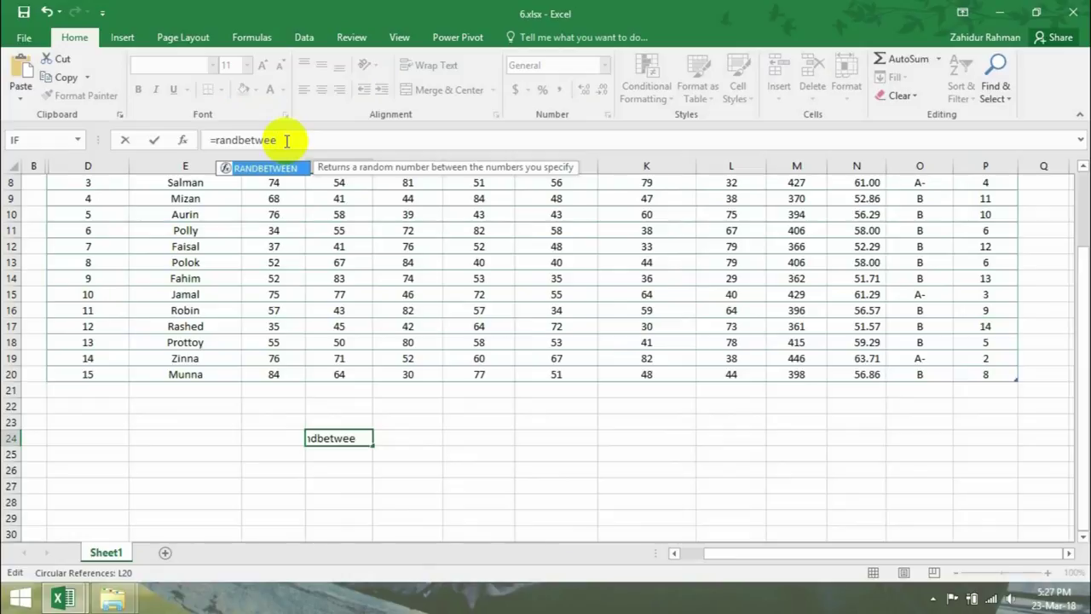
type("n(10,50")
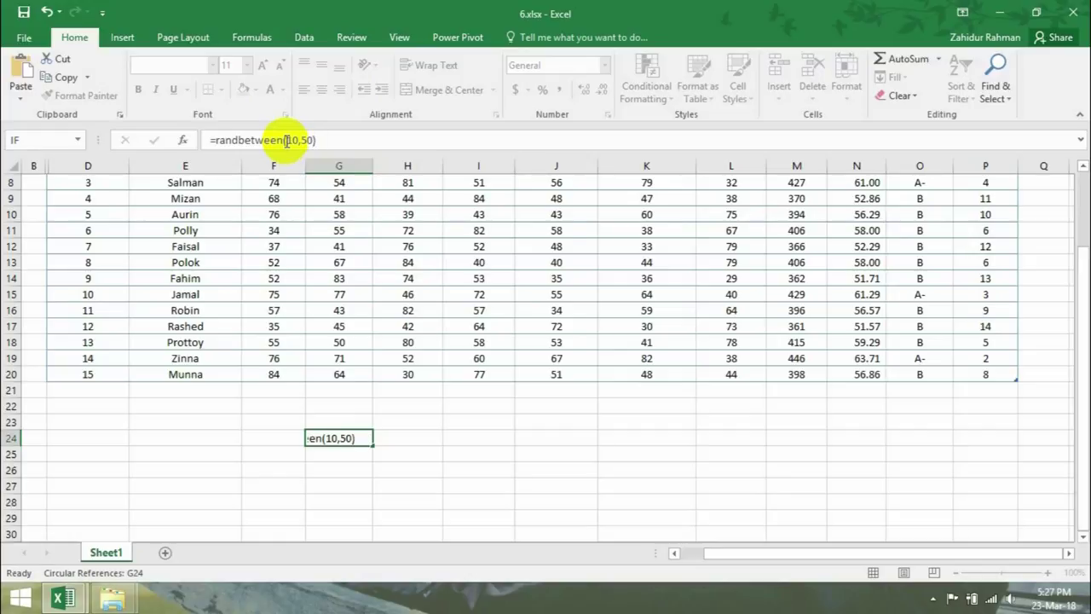
key("Return")
left_click(334, 436)
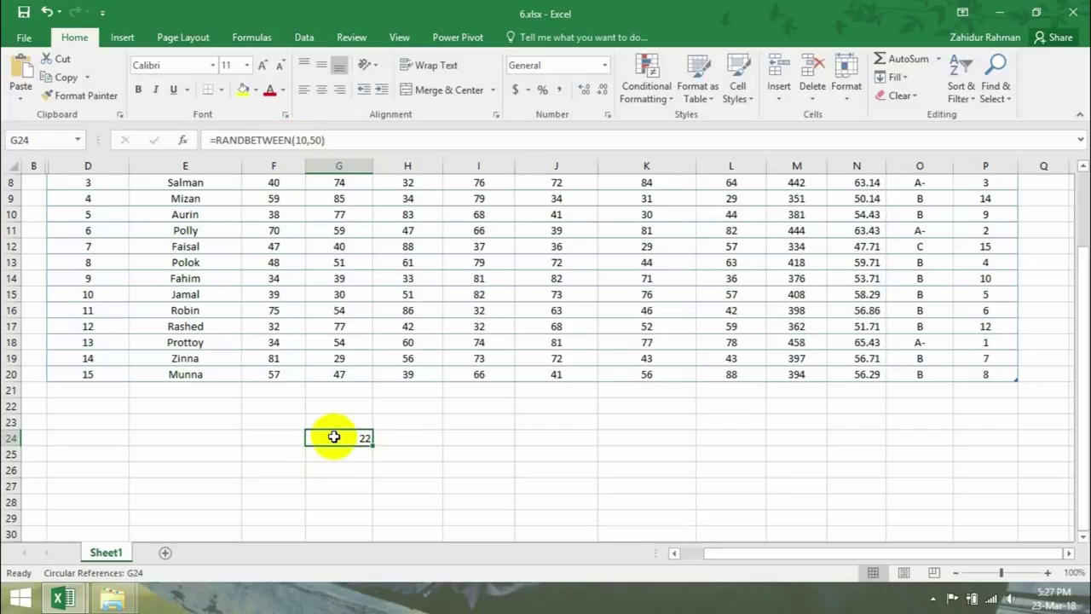
Step: Fill G24's RANDBETWEEN formula down column G to row 38
scroll(400, 439, "down", 2)
scroll(383, 383, "down", 1)
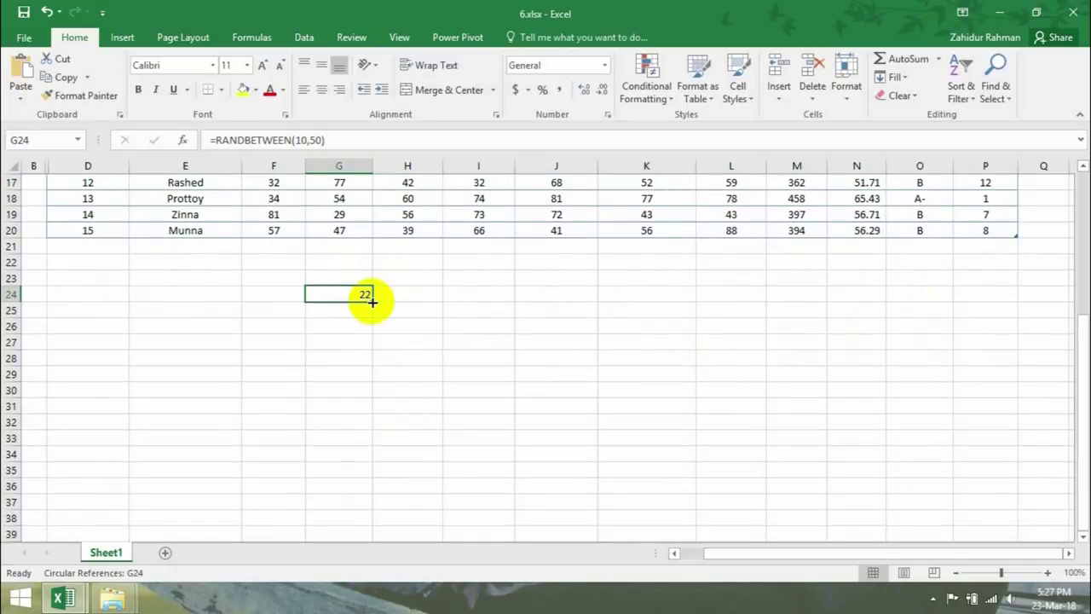
left_click_drag(372, 304, 341, 523)
scroll(384, 473, "up", 2)
scroll(384, 472, "down", 2)
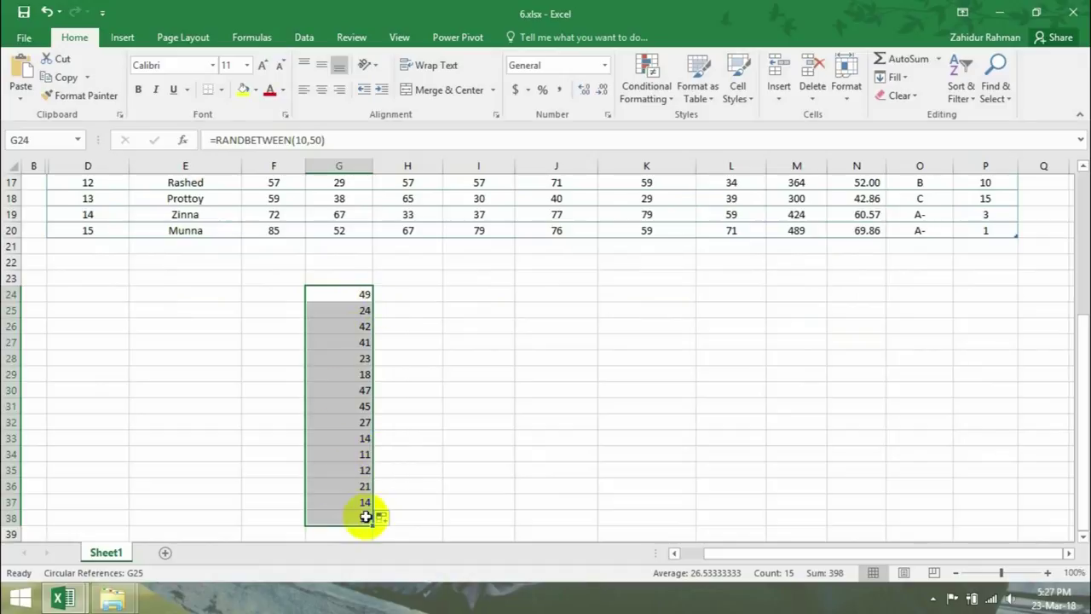
left_click(360, 296)
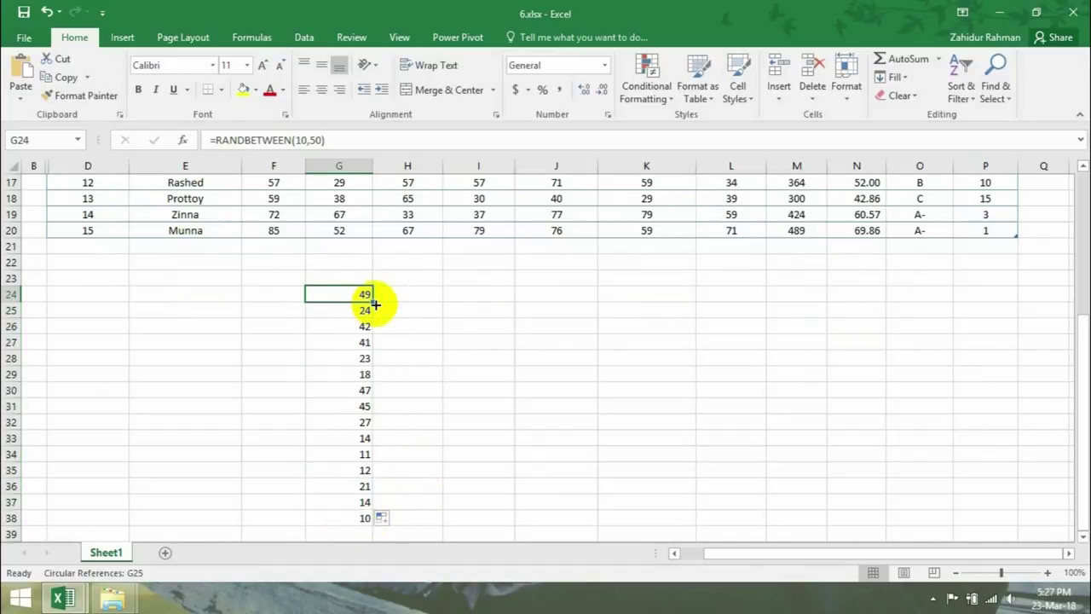
Step: Copy the formula across G24:L24, then fill that row down to row 38
left_click_drag(371, 300, 774, 290)
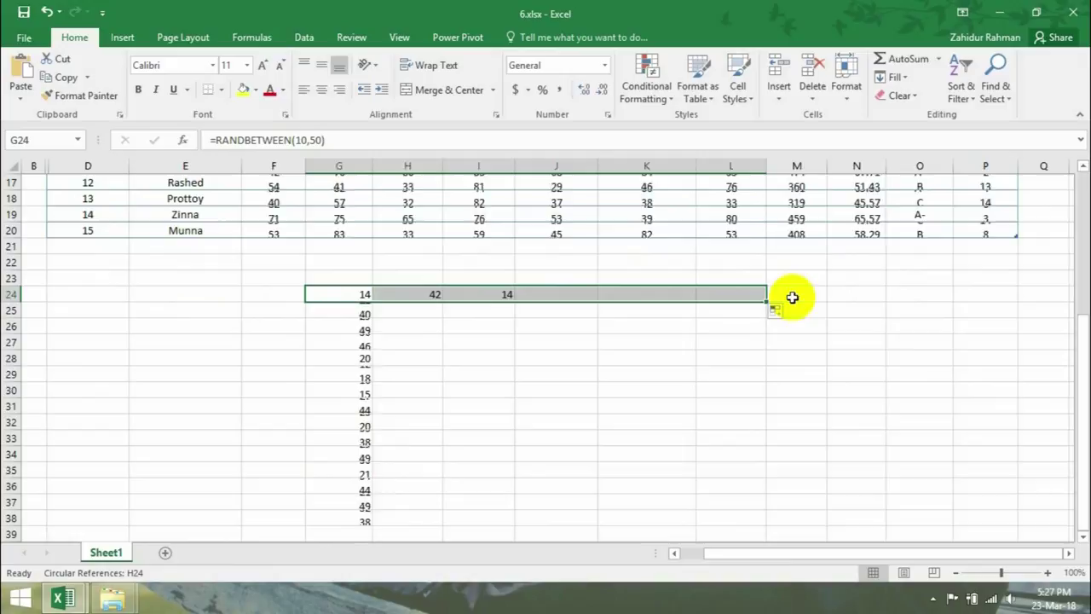
left_click_drag(761, 303, 735, 457)
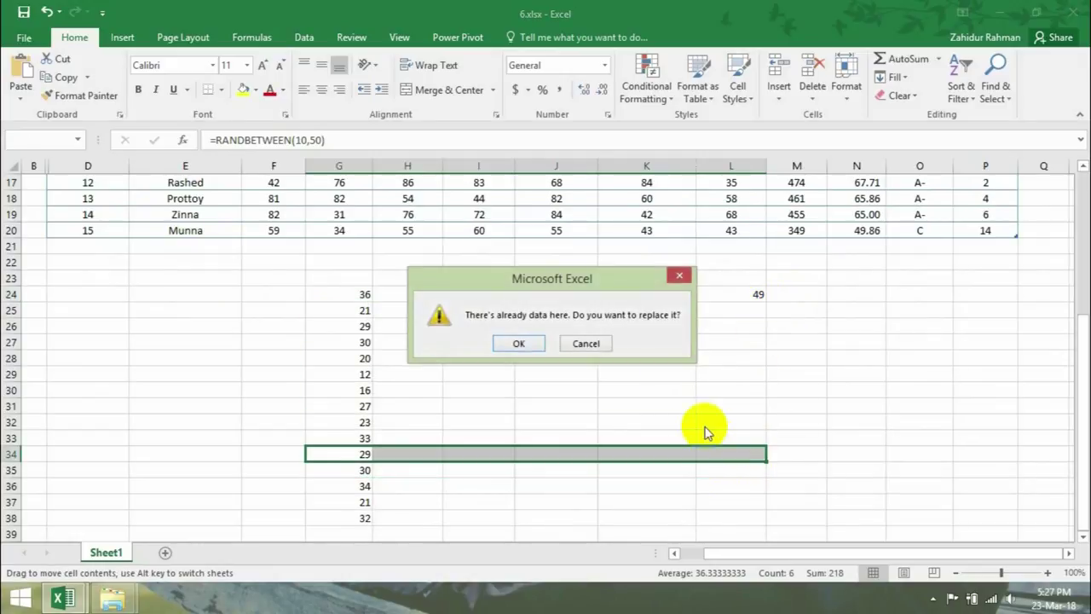
left_click(585, 343)
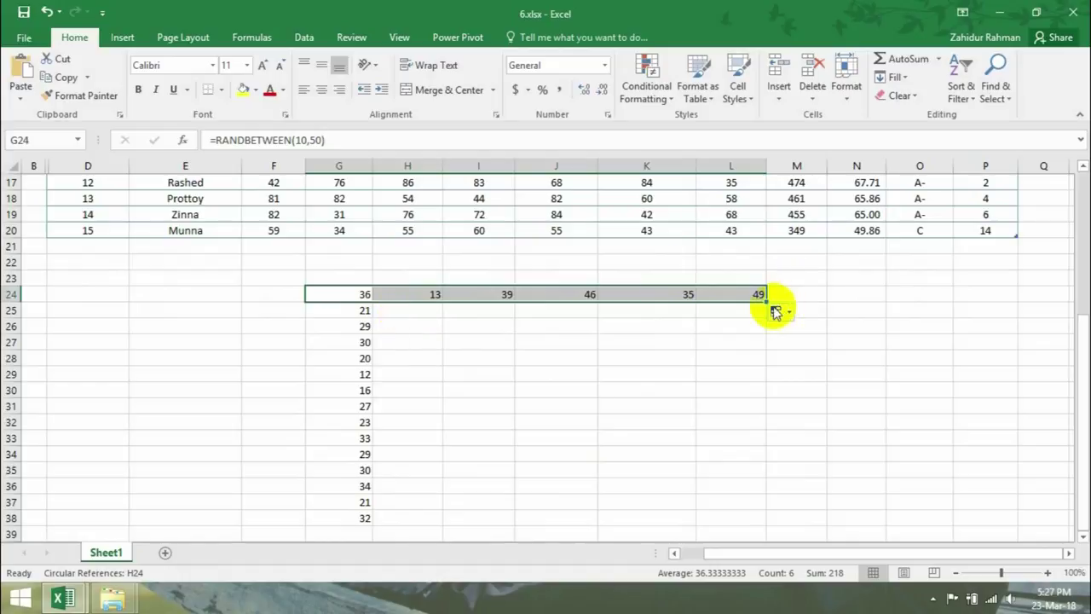
mouse_move(765, 300)
left_mouse_down()
mouse_move(734, 523)
mouse_move(748, 504)
left_mouse_up()
Step: Deselect and scroll through the G24:L38 random-number block to check it
scroll(699, 426, "down", 1)
scroll(662, 385, "down", 1)
scroll(657, 394, "up", 2)
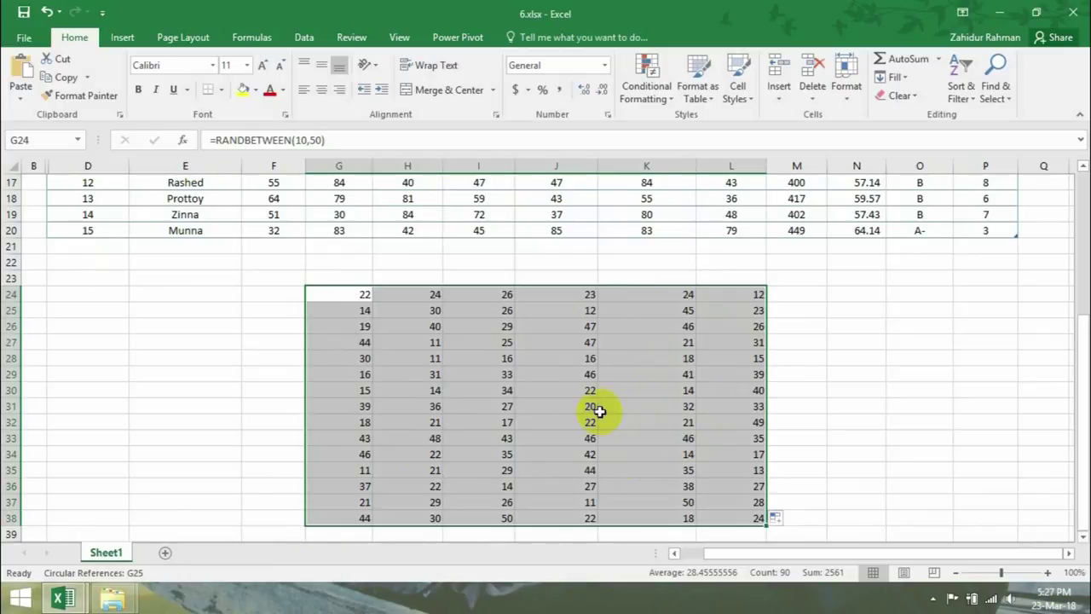
scroll(584, 402, "up", 2)
scroll(580, 410, "down", 1)
scroll(568, 426, "down", 1)
left_click(212, 406)
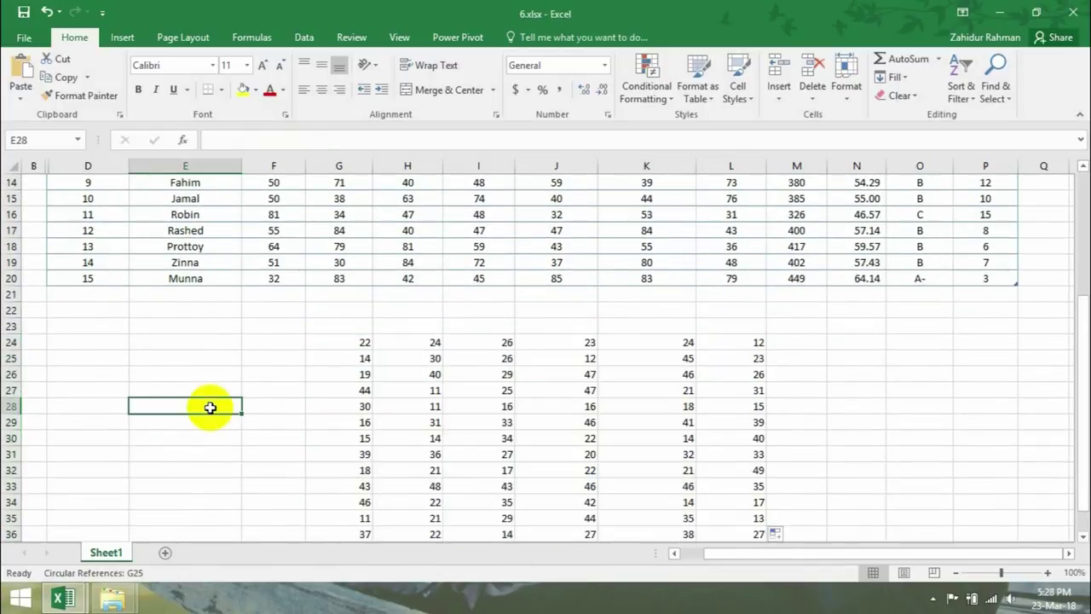
left_click(846, 376)
scroll(808, 370, "down", 2)
scroll(807, 375, "down", 1)
scroll(806, 375, "up", 3)
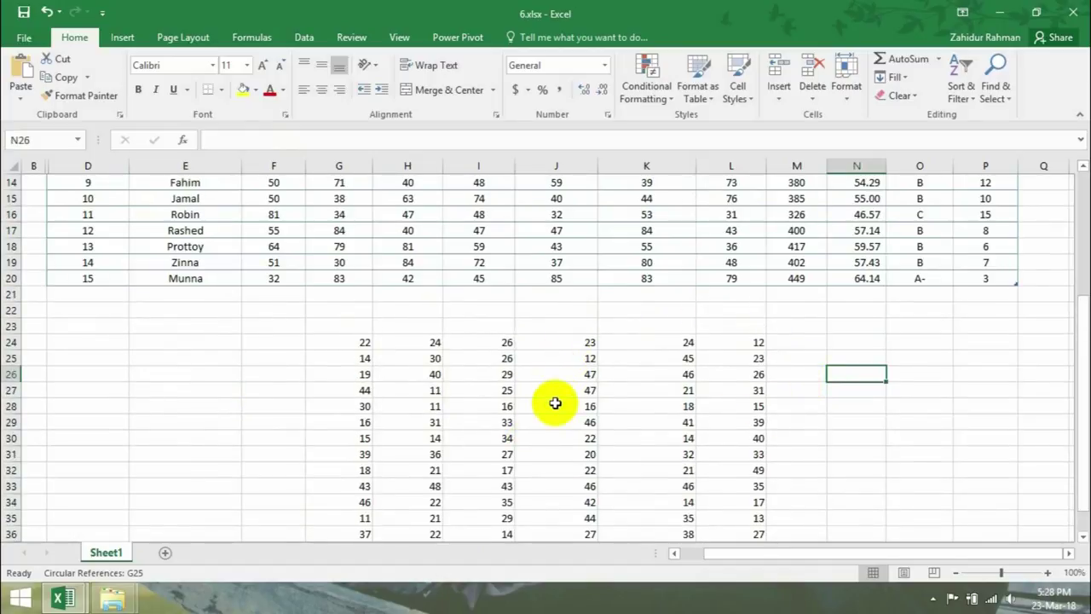
scroll(507, 389, "up", 2)
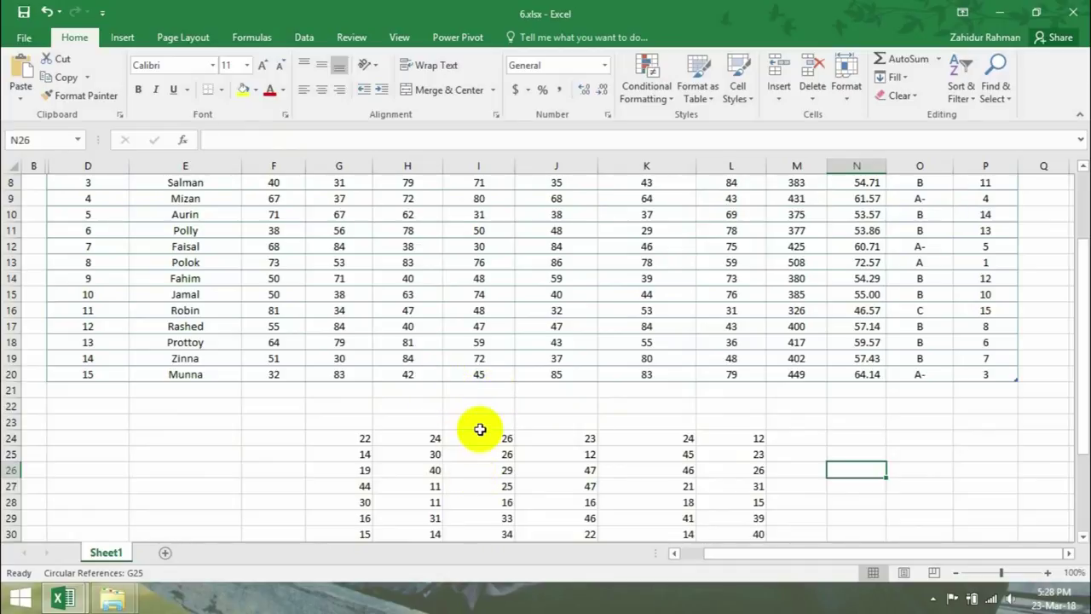
scroll(474, 390, "down", 2)
scroll(475, 364, "up", 5)
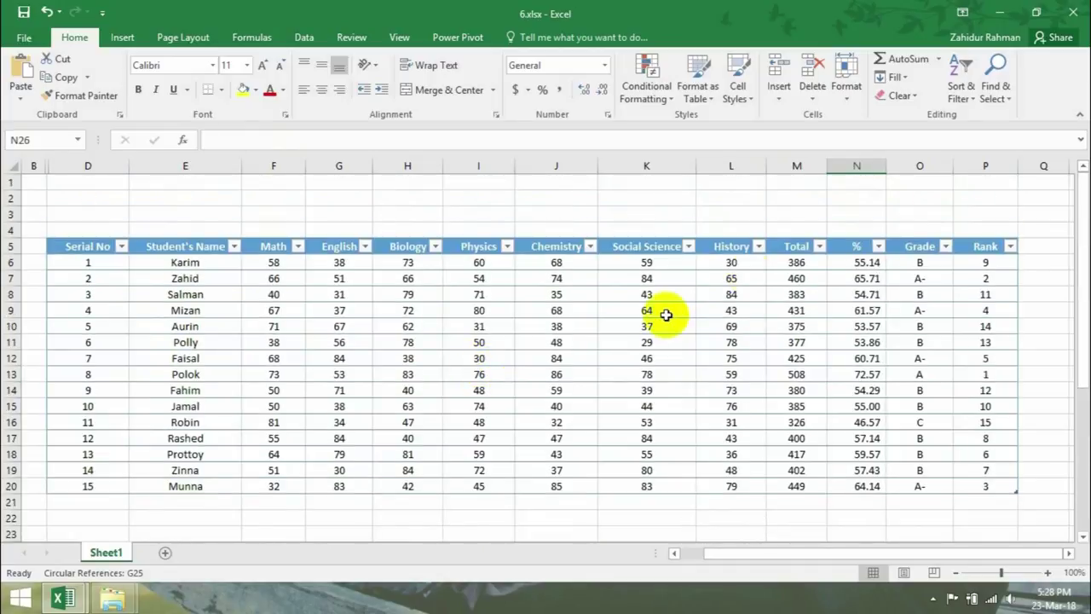